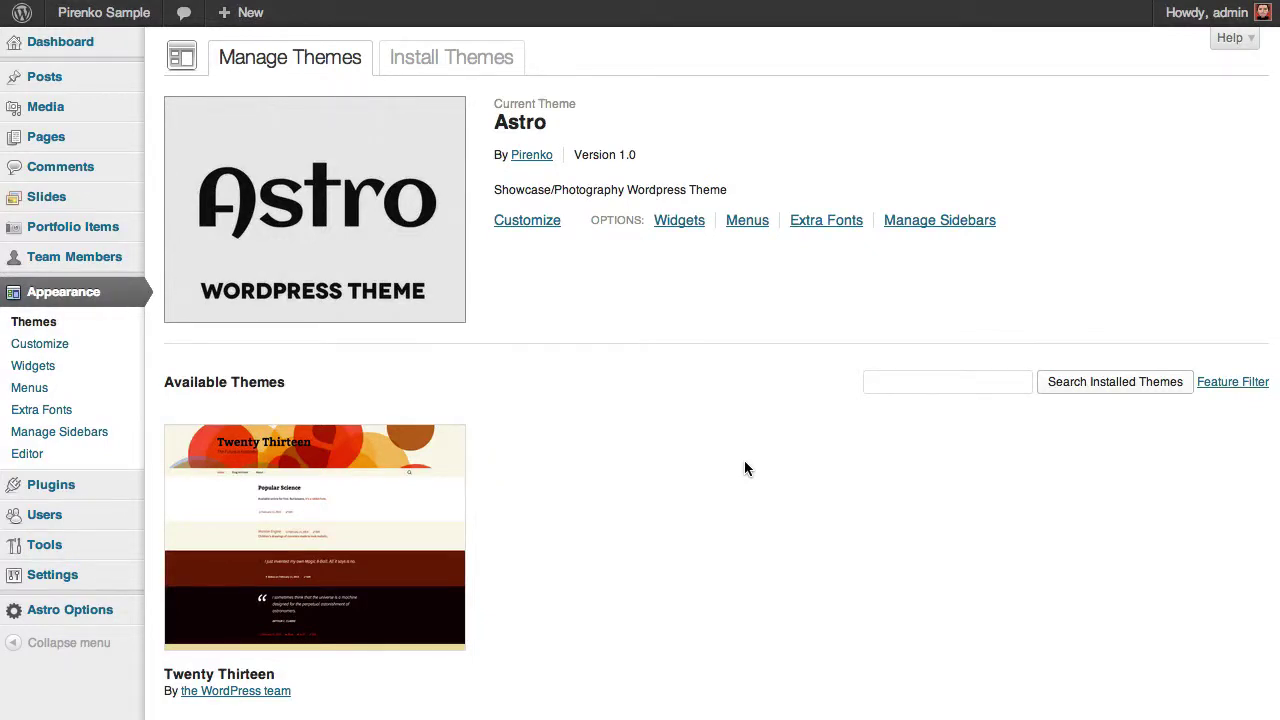
# - Open the Astro theme options and examine the general layout settings, including responsiveness and maximum content width
pyautogui.click(75, 609)
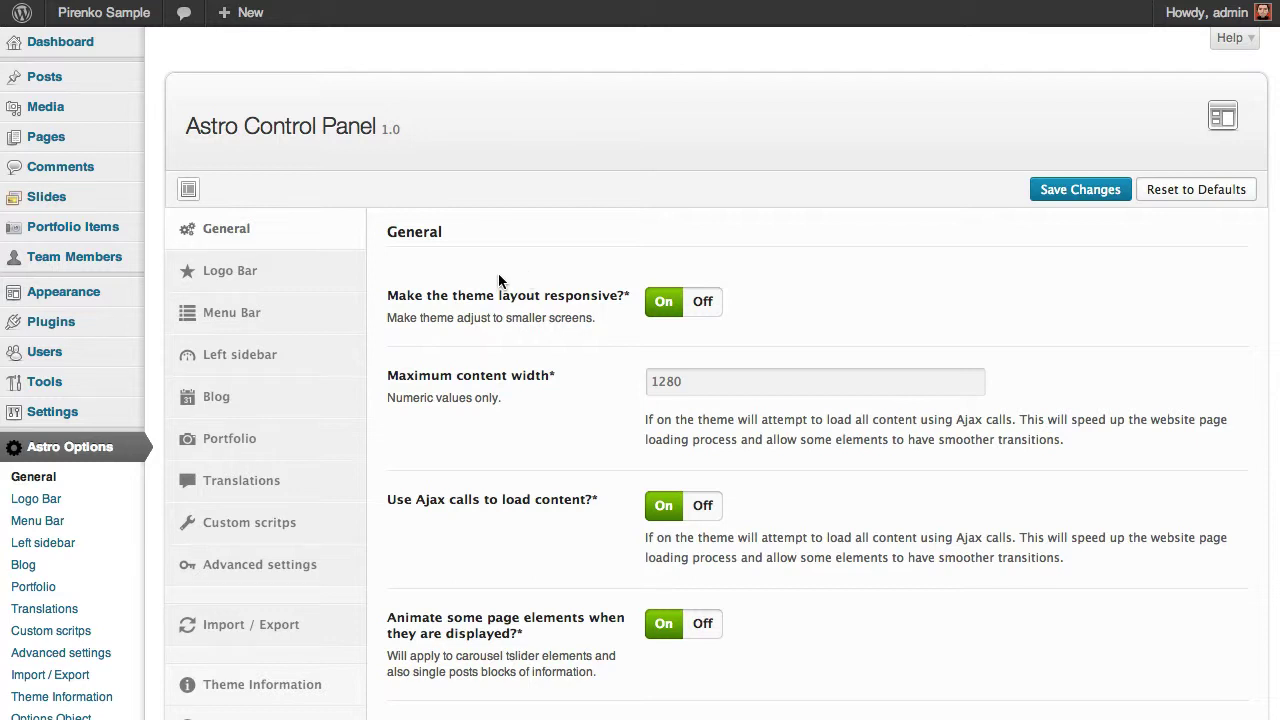
pyautogui.scroll(-2, 499, 281)
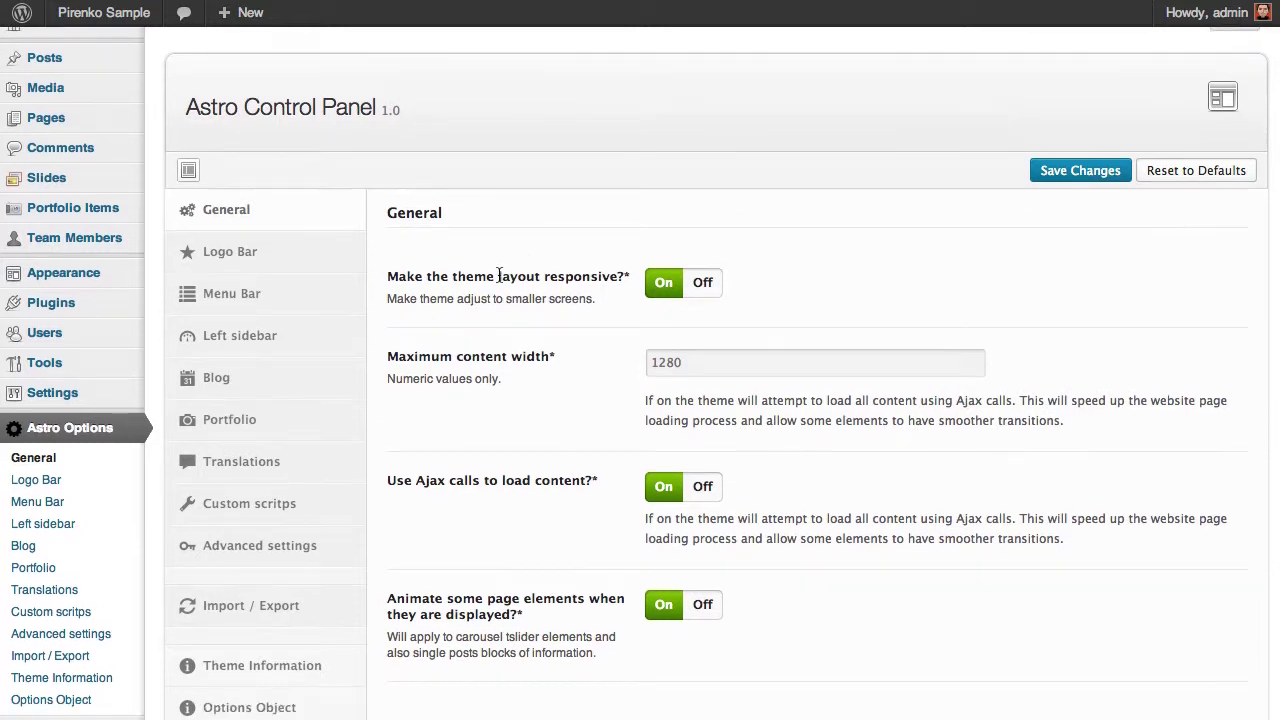
pyautogui.scroll(-1, 498, 276)
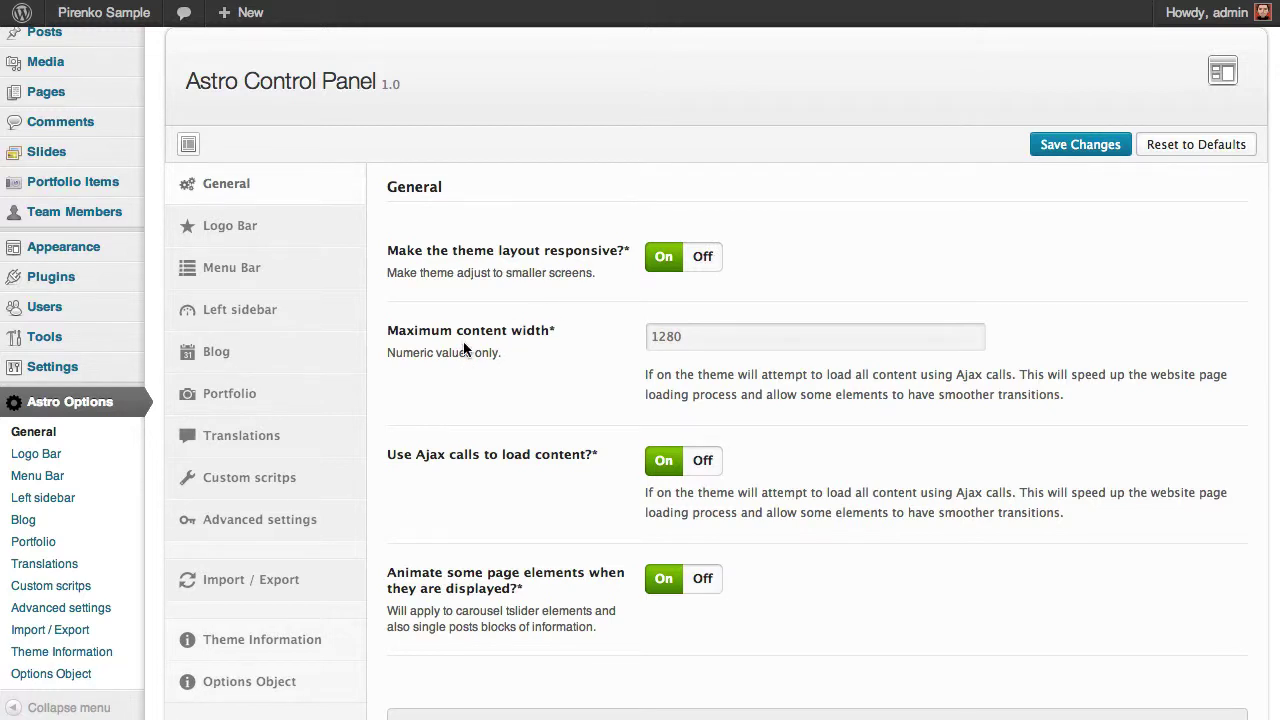
pyautogui.scroll(-1, 470, 340)
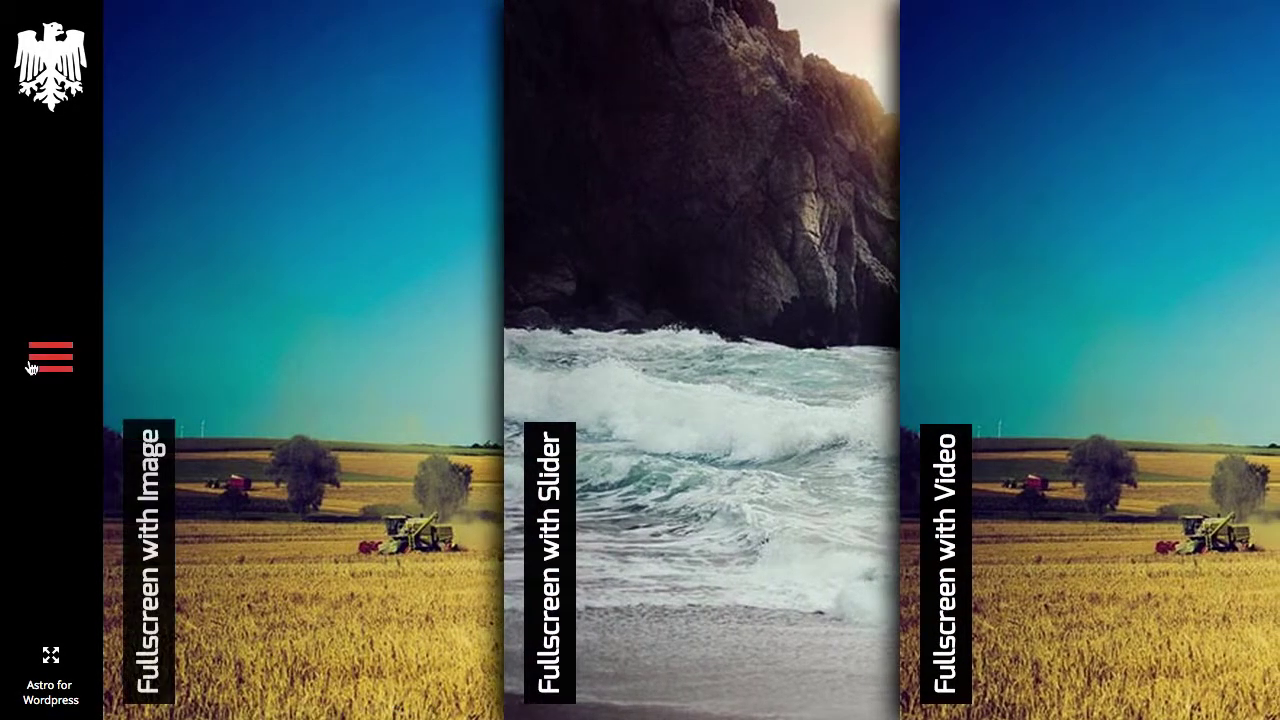
# - Open the About Us page from the site's navigation to check how wide its content is laid out
pyautogui.click(45, 358)
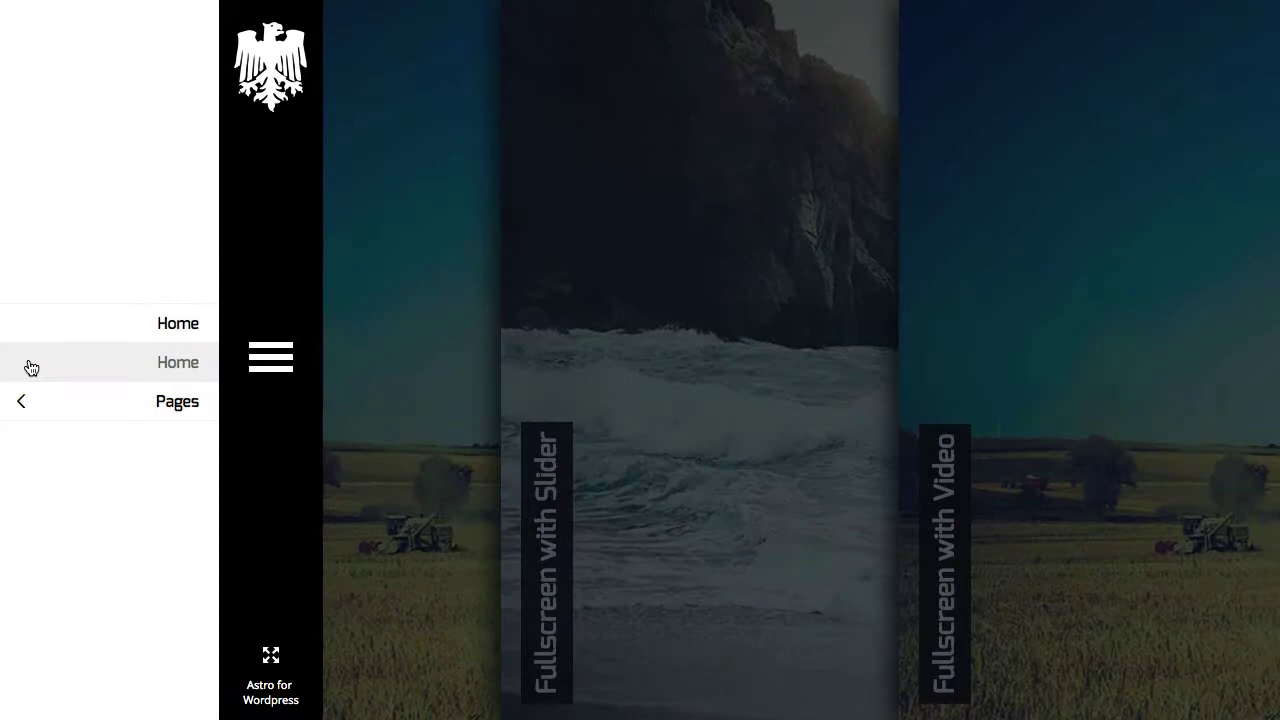
pyautogui.click(114, 402)
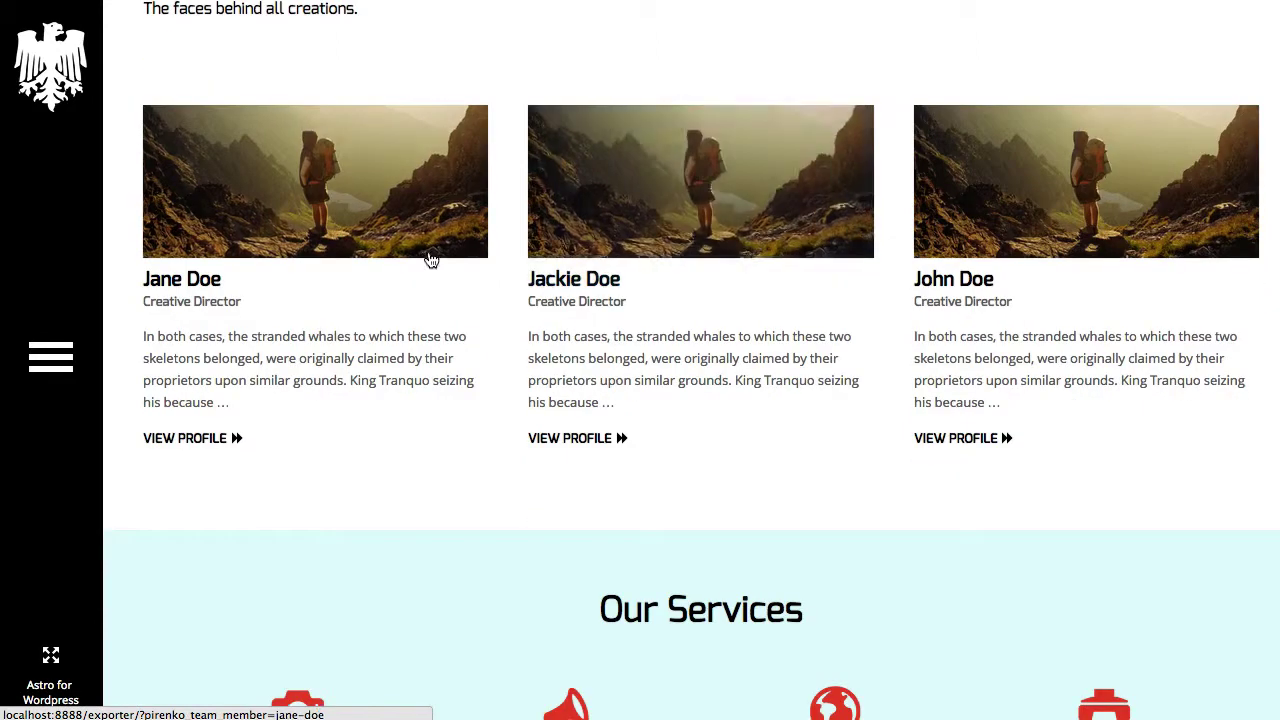
pyautogui.scroll(2, 431, 260)
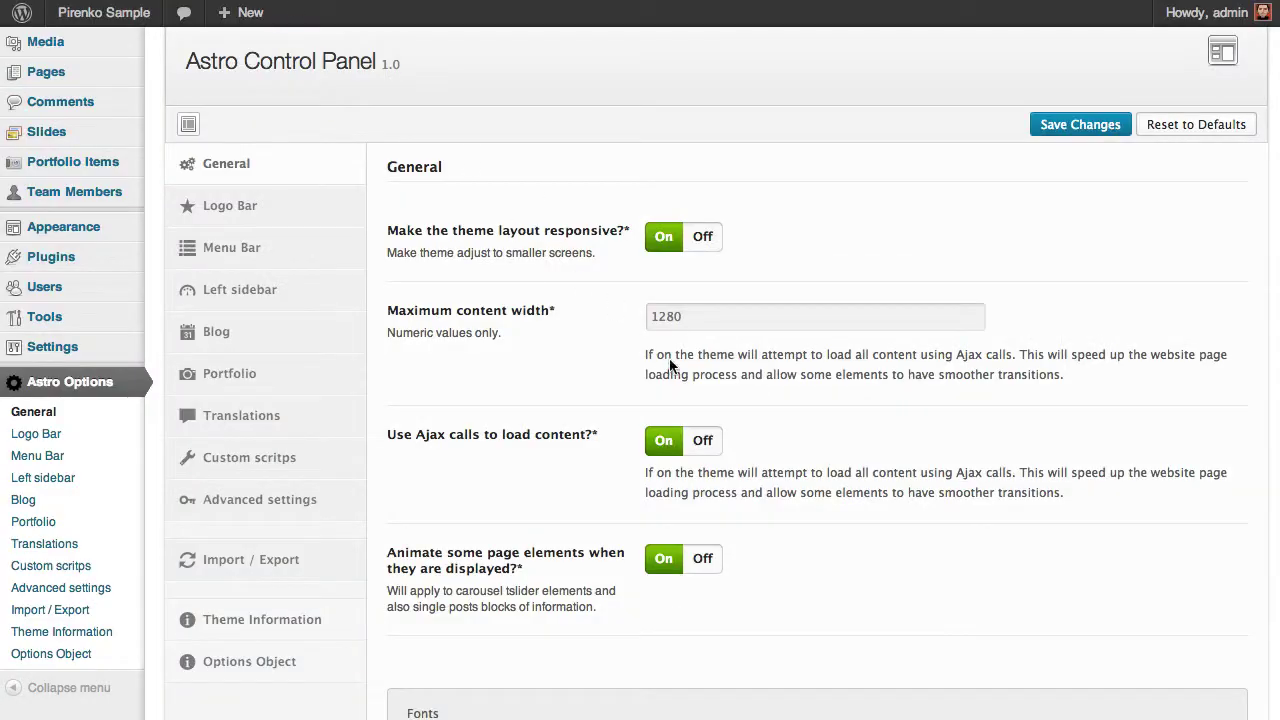
# - Set the theme's maximum content width to 800 and save the changes
pyautogui.moveTo(737, 316); pyautogui.dragTo(602, 308)
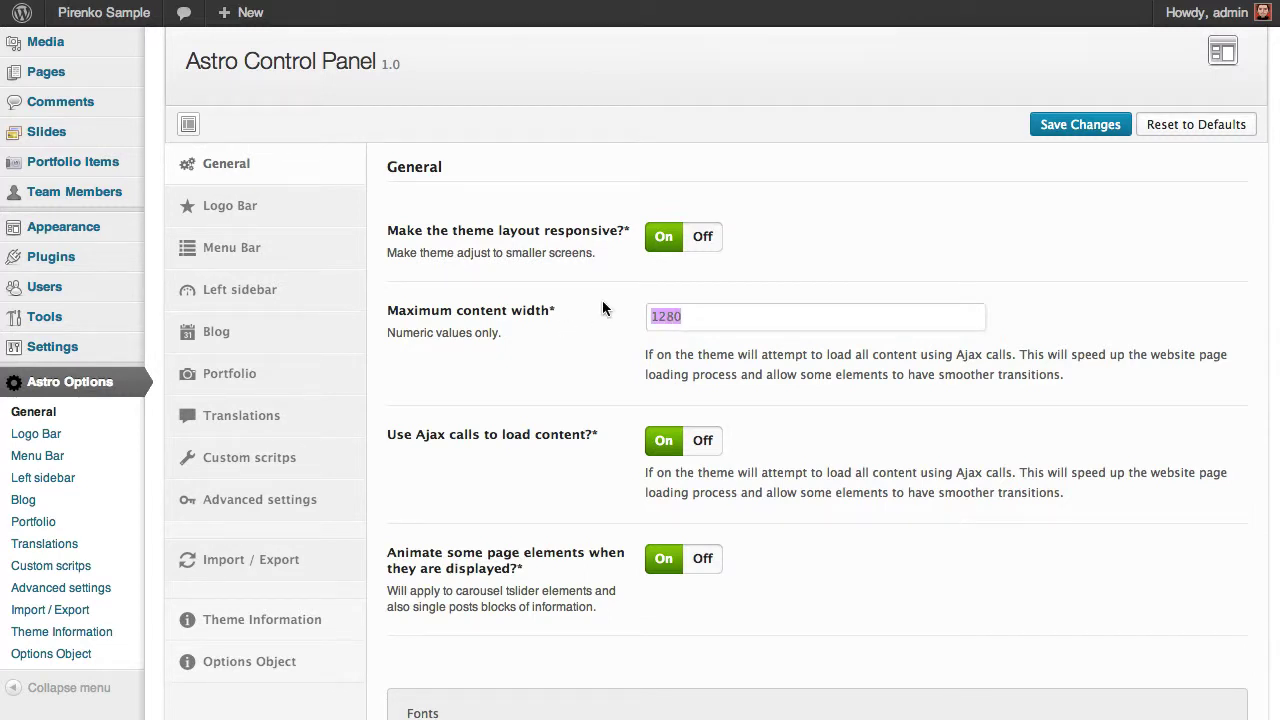
pyautogui.write('800')
pyautogui.click(1048, 125)
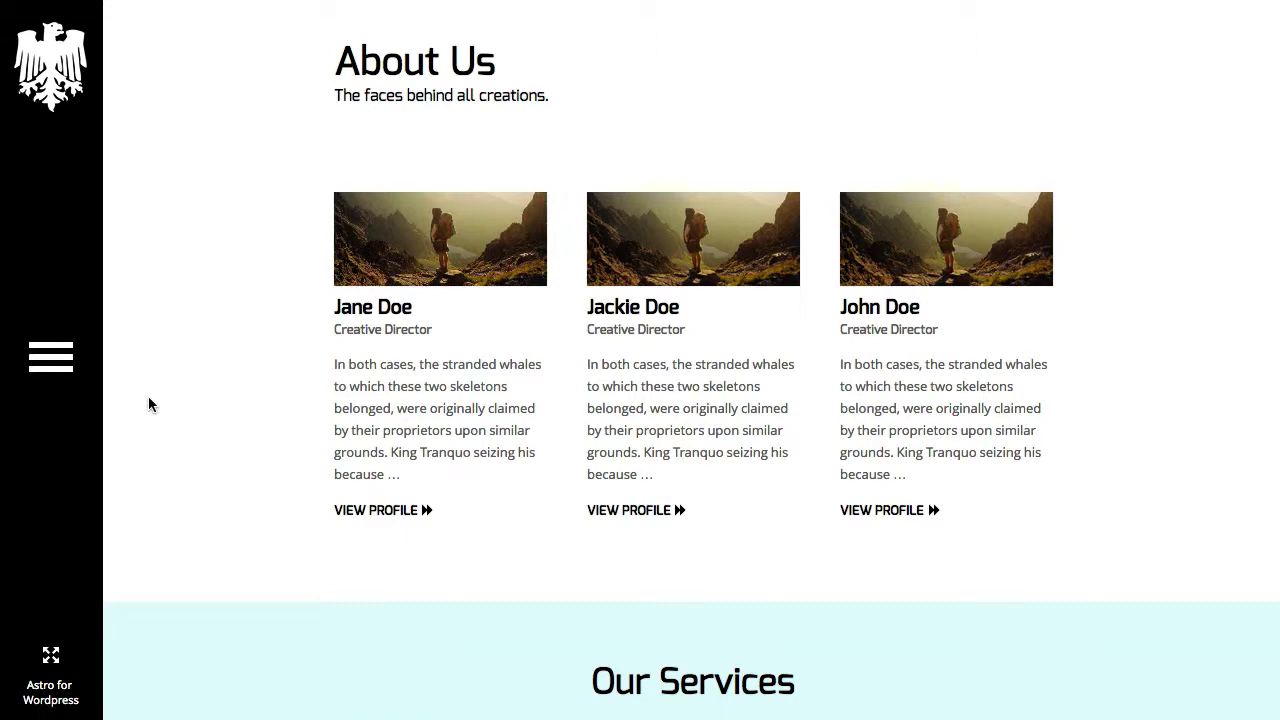
# - Browse the site's Pages submenu to check the page content at the 800 maximum width
pyautogui.click(62, 358)
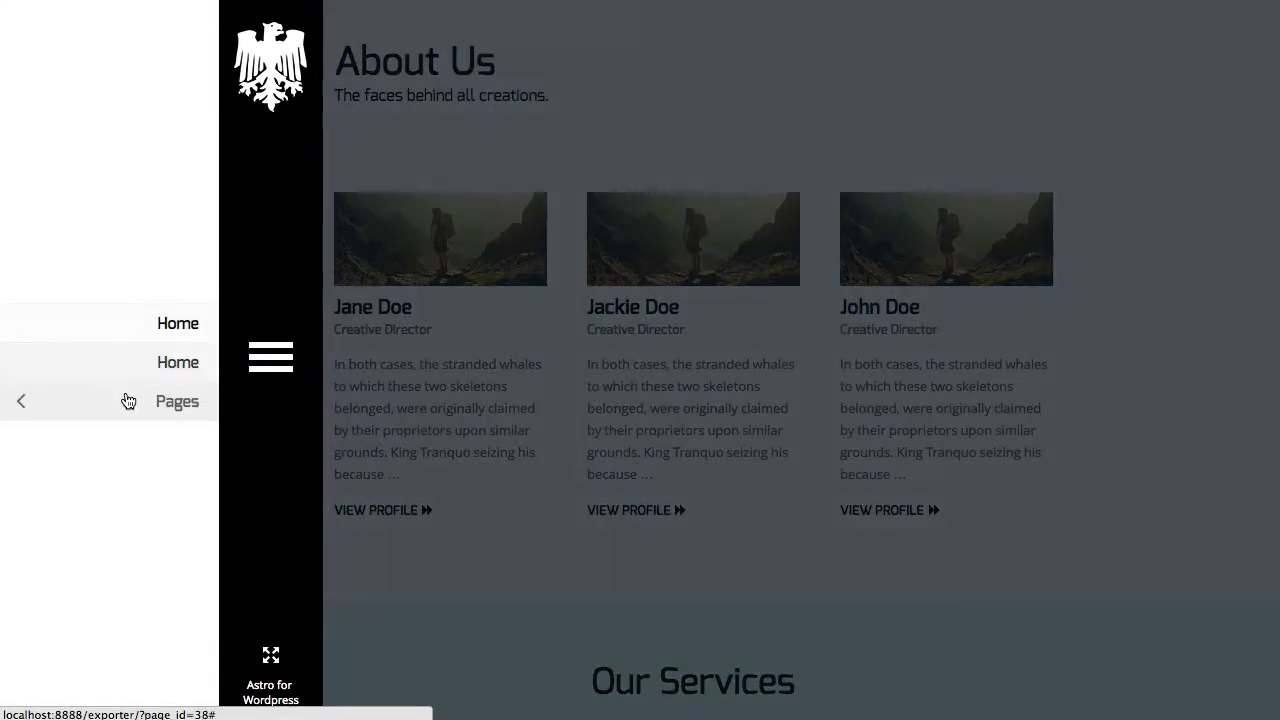
pyautogui.click(126, 400)
pyautogui.click(123, 378)
pyautogui.click(123, 372)
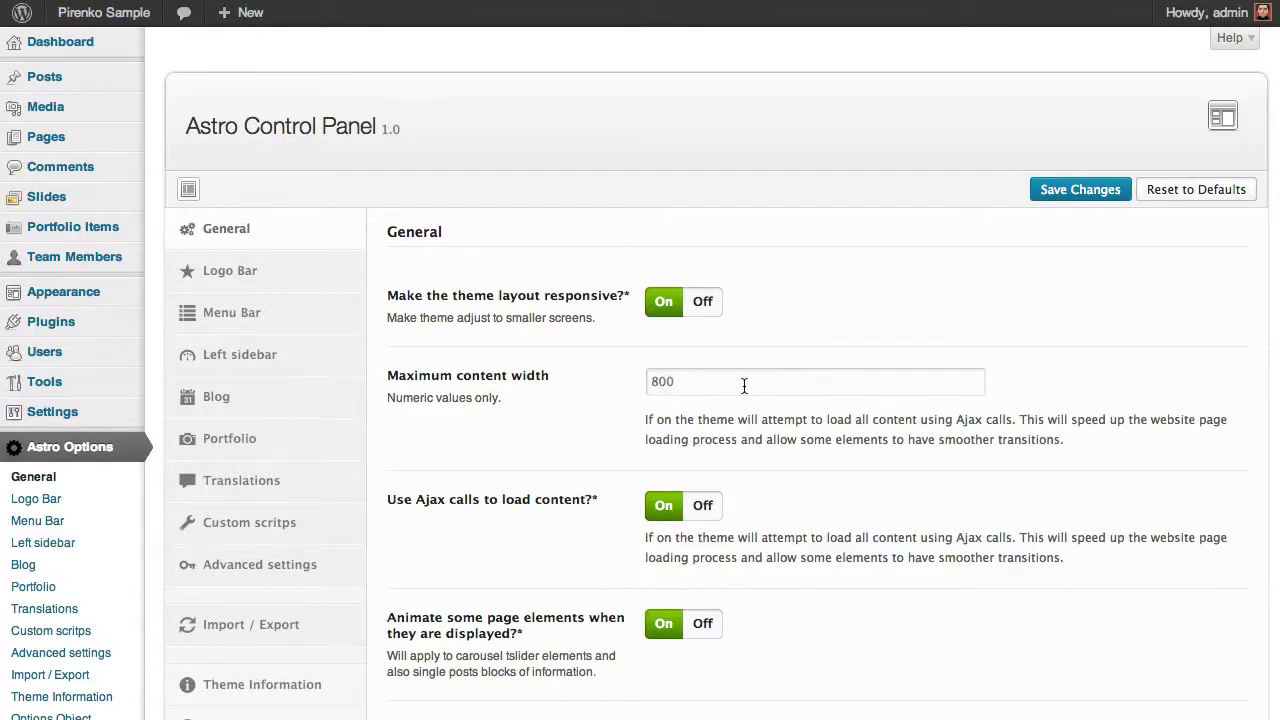
# - Set the theme's maximum content width to 1280
pyautogui.moveTo(743, 383); pyautogui.dragTo(600, 380)
pyautogui.write('1280')
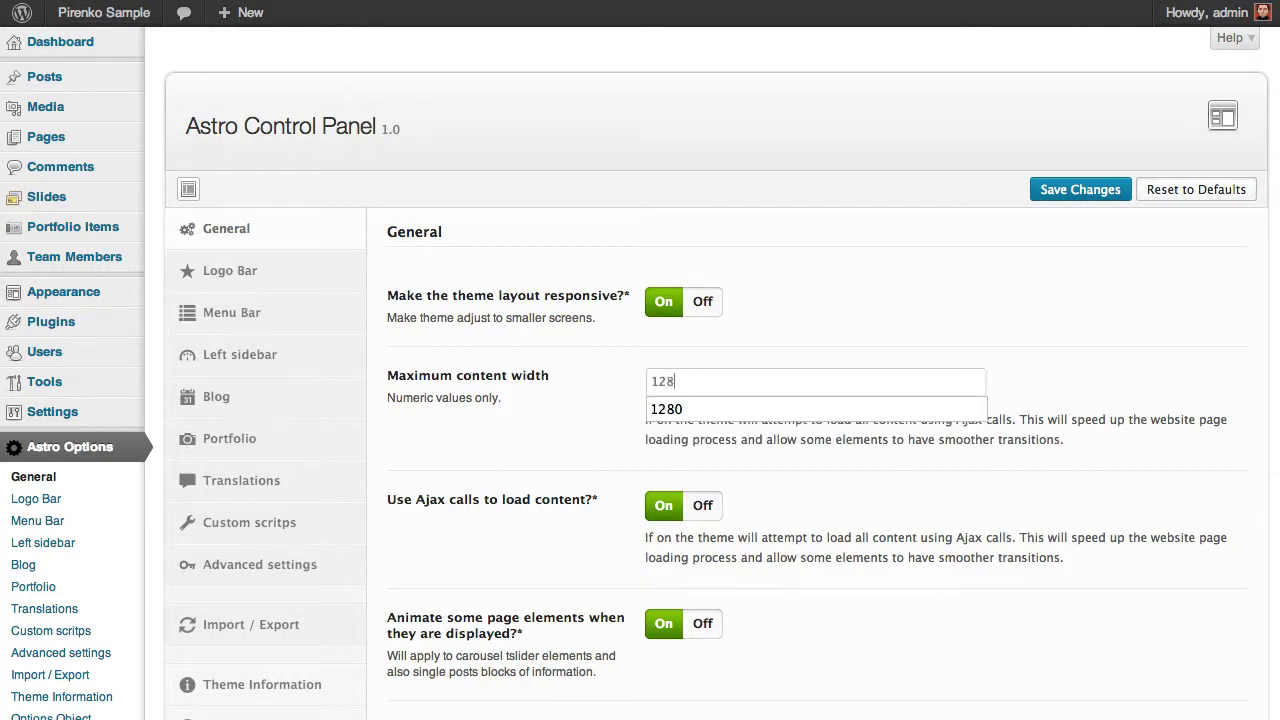
pyautogui.click(918, 334)
# - Examine the Ajax loading and page animation options, and browse the fonts offered for headings without picking one
pyautogui.scroll(-1, 835, 502)
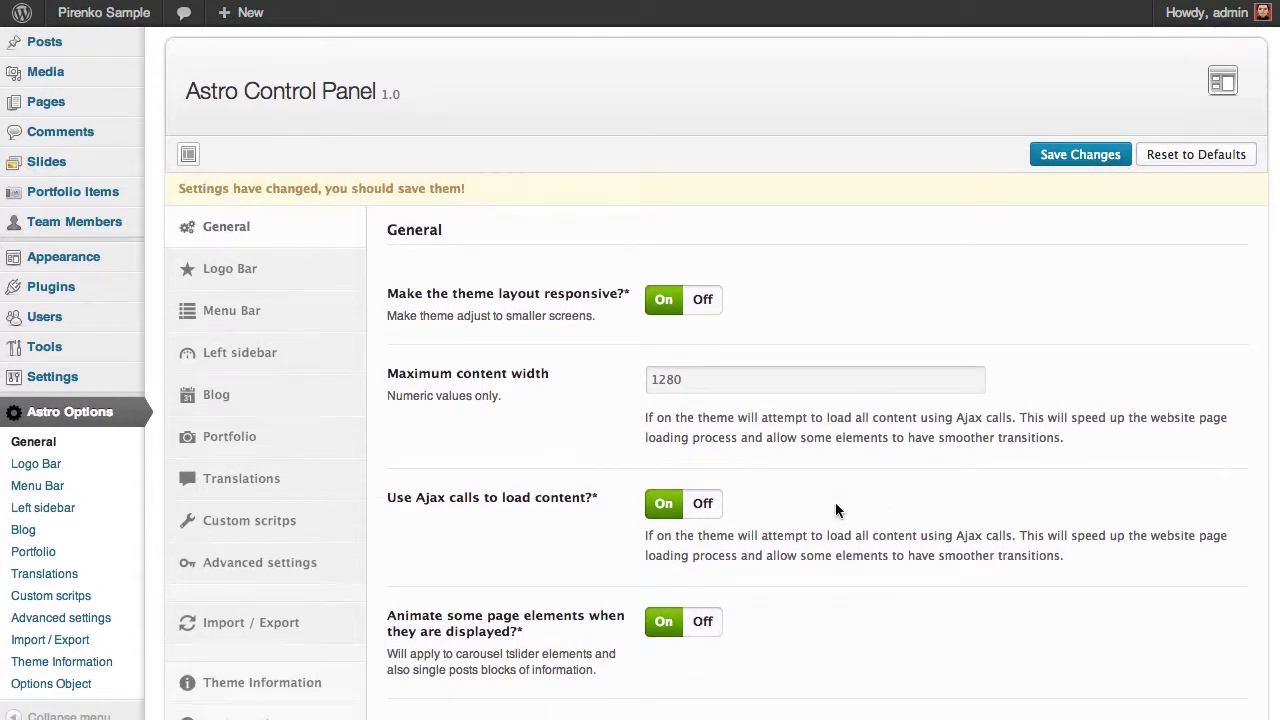
pyautogui.scroll(-1, 722, 505)
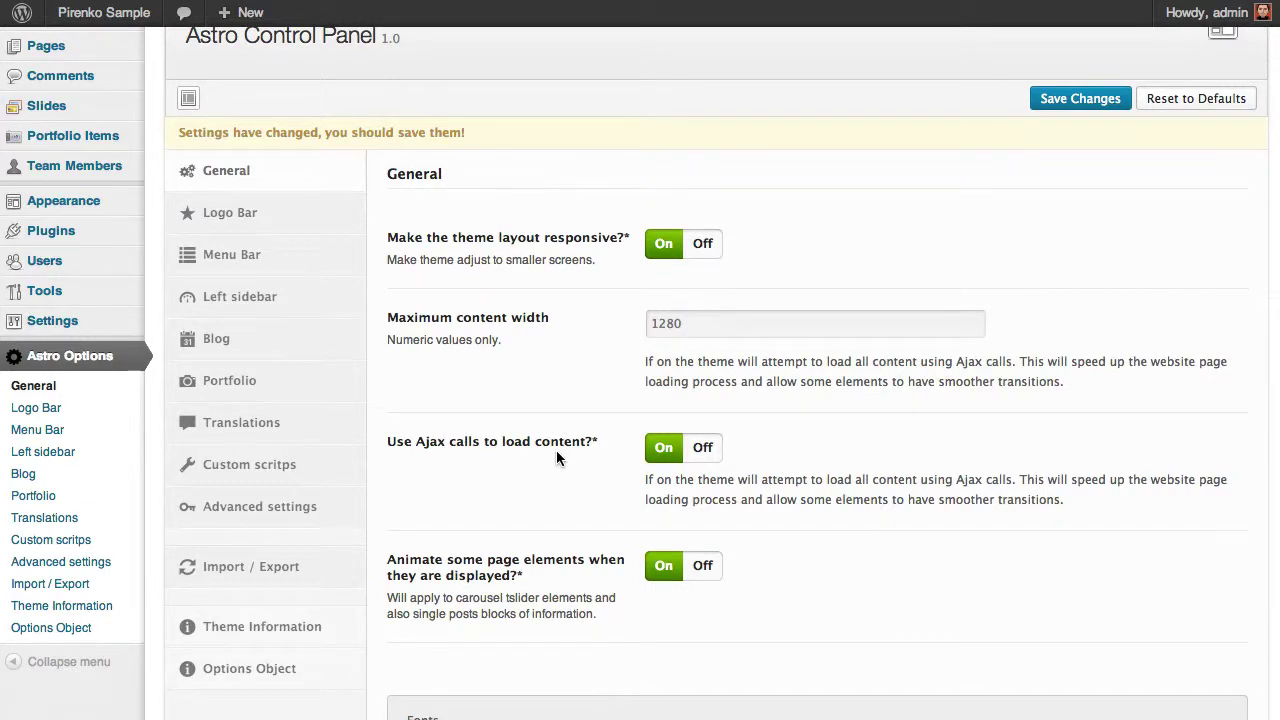
pyautogui.scroll(-4, 556, 458)
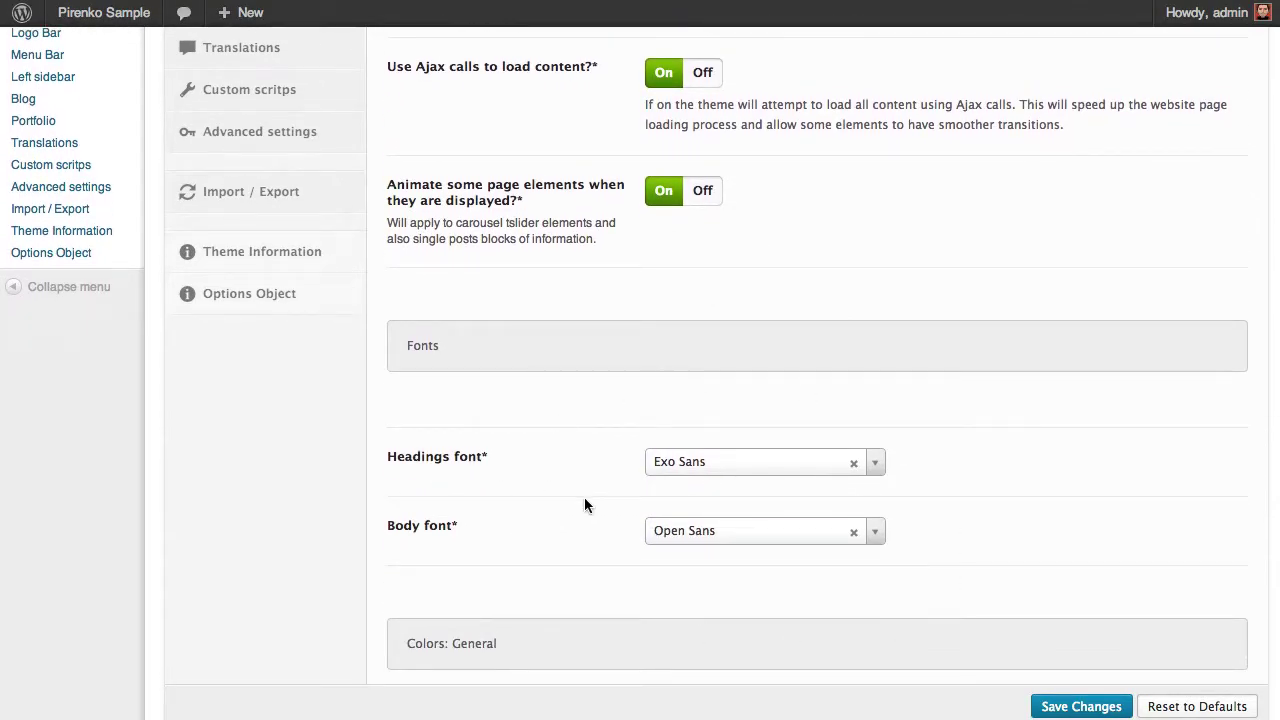
pyautogui.scroll(-2, 585, 505)
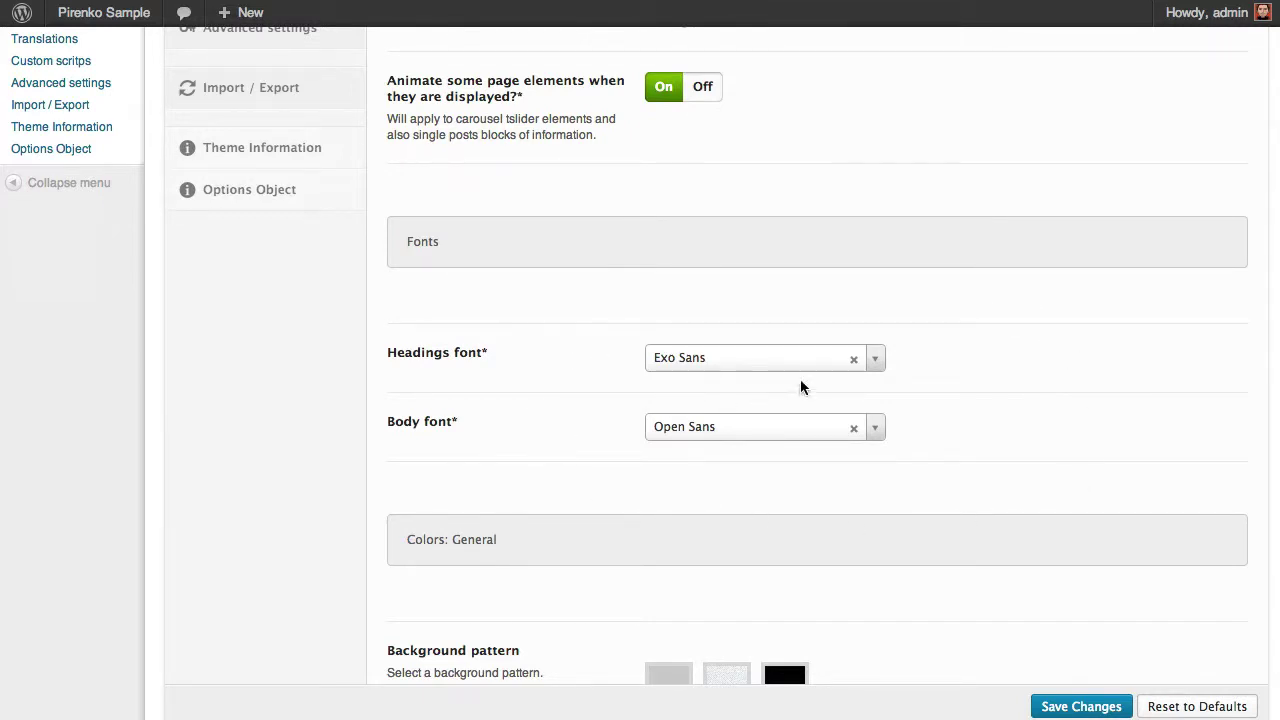
pyautogui.click(876, 360)
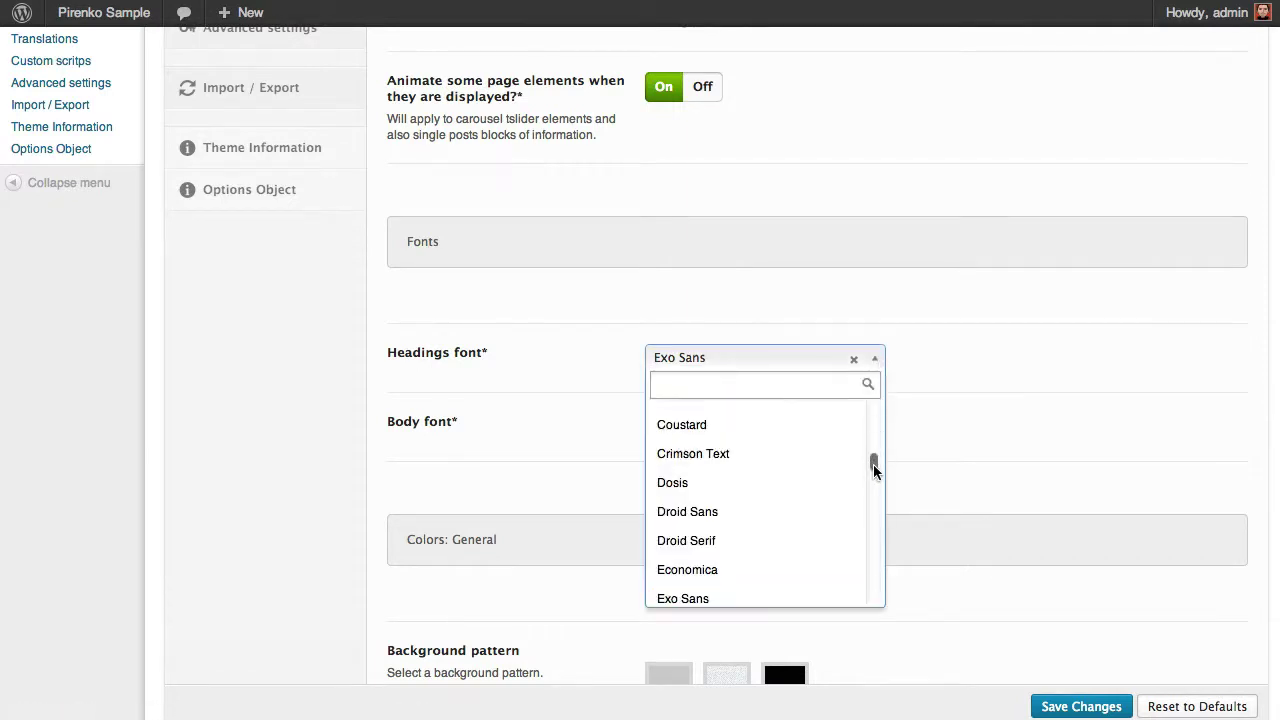
pyautogui.moveTo(873, 464); pyautogui.dragTo(872, 432)
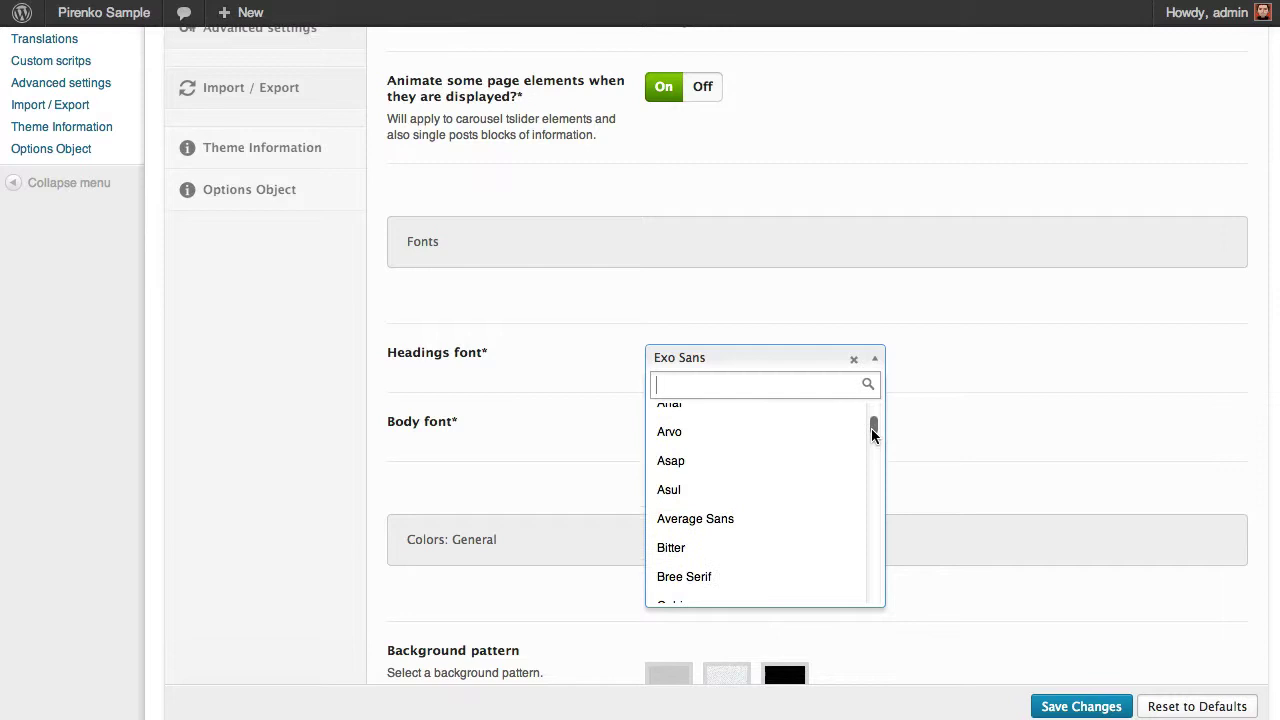
pyautogui.click(939, 402)
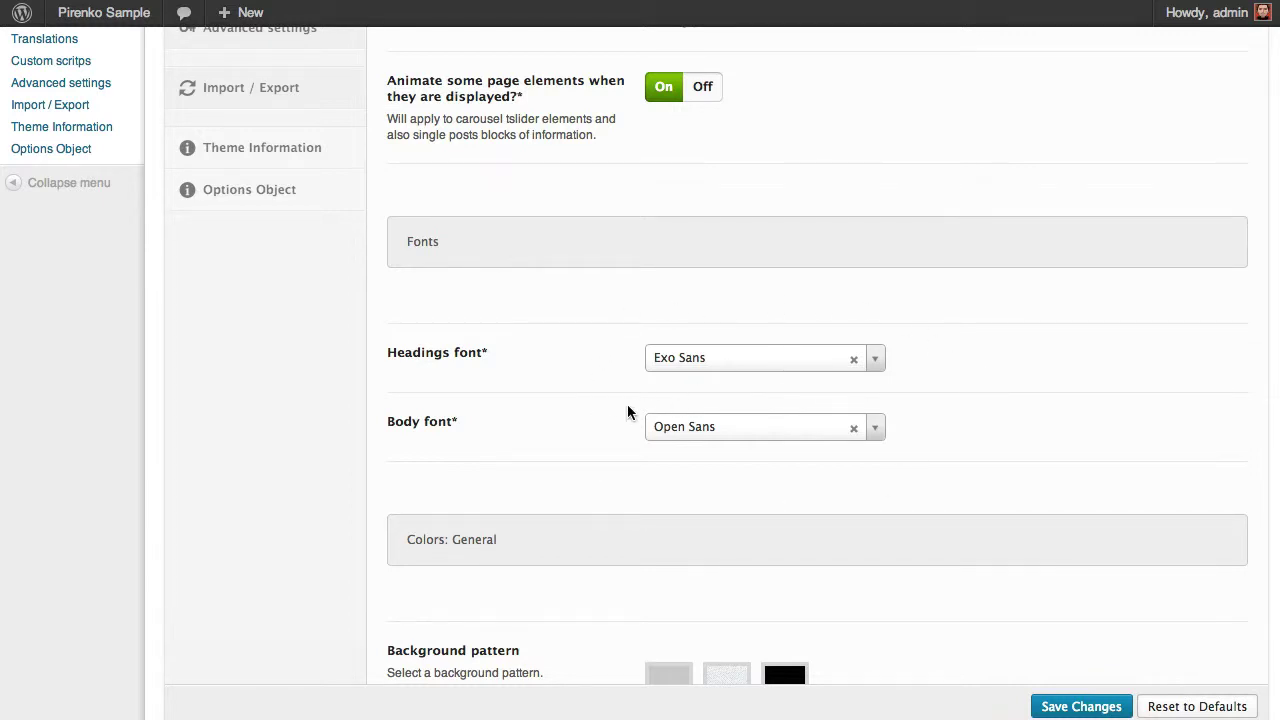
# - Examine the background pattern and the color settings for general elements, rollovers, lines, borders, text fields and buttons
pyautogui.scroll(-5, 931, 456)
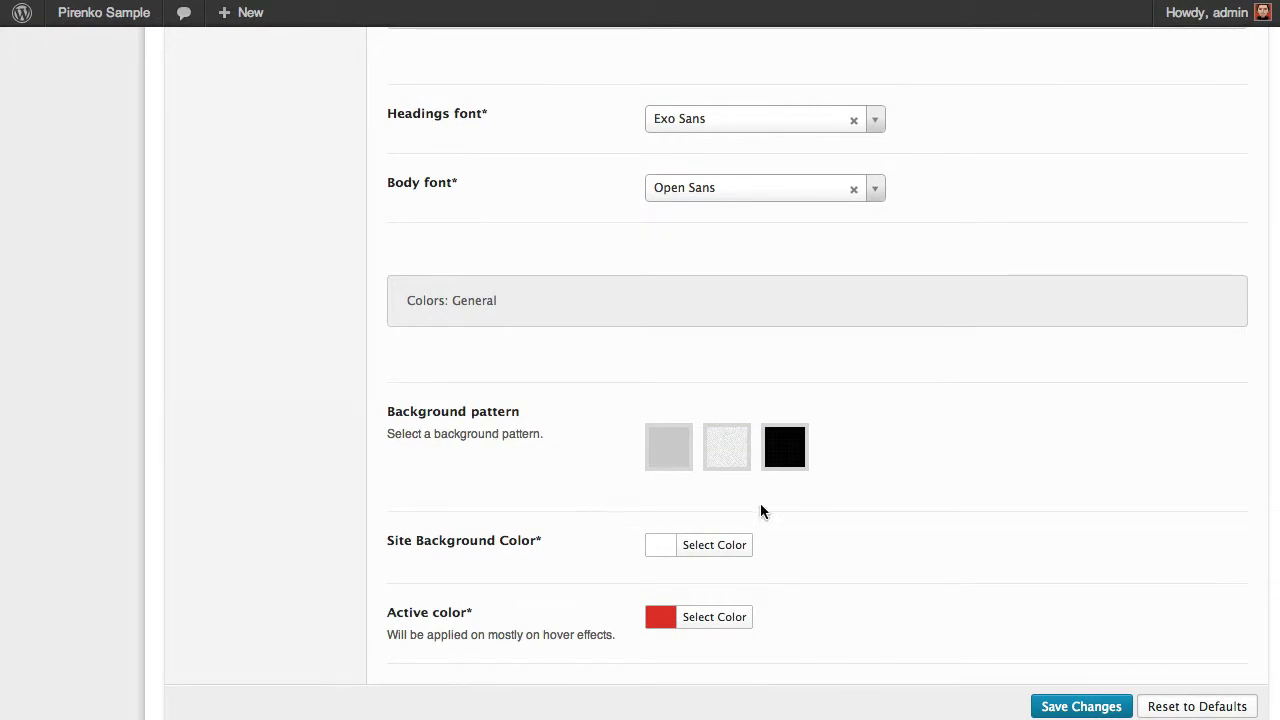
pyautogui.scroll(-2, 530, 400)
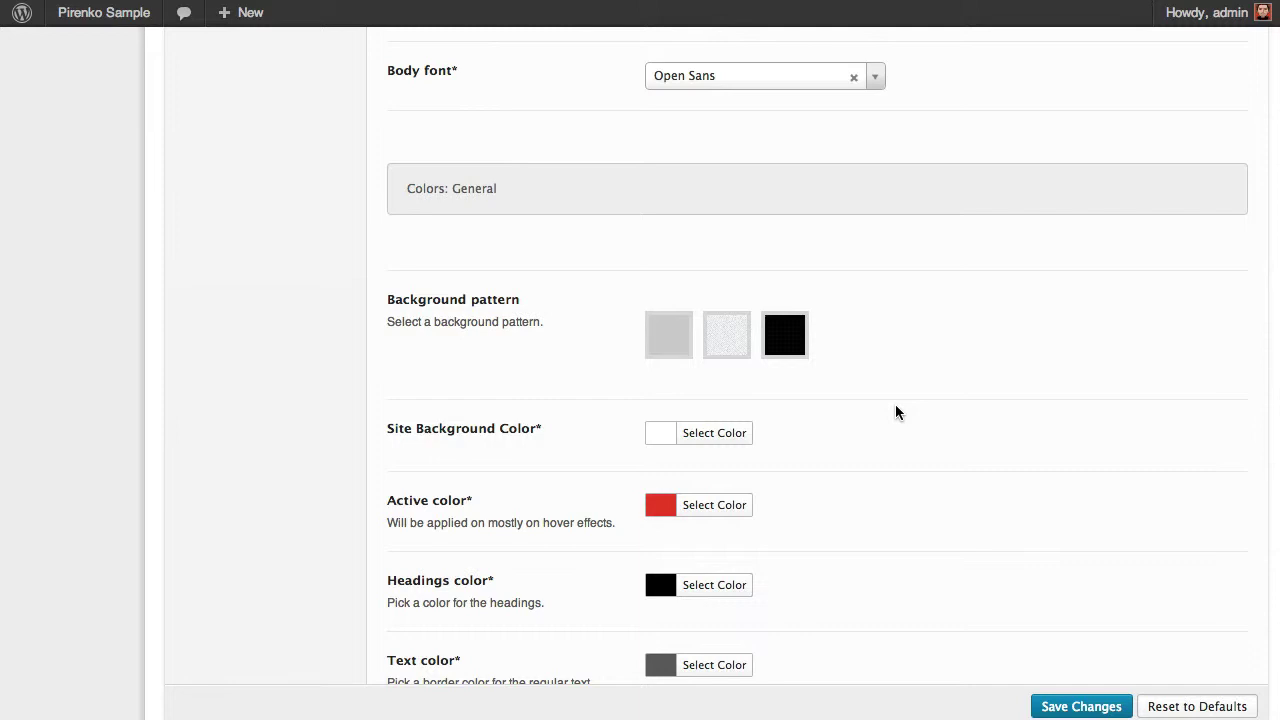
pyautogui.scroll(-5, 863, 432)
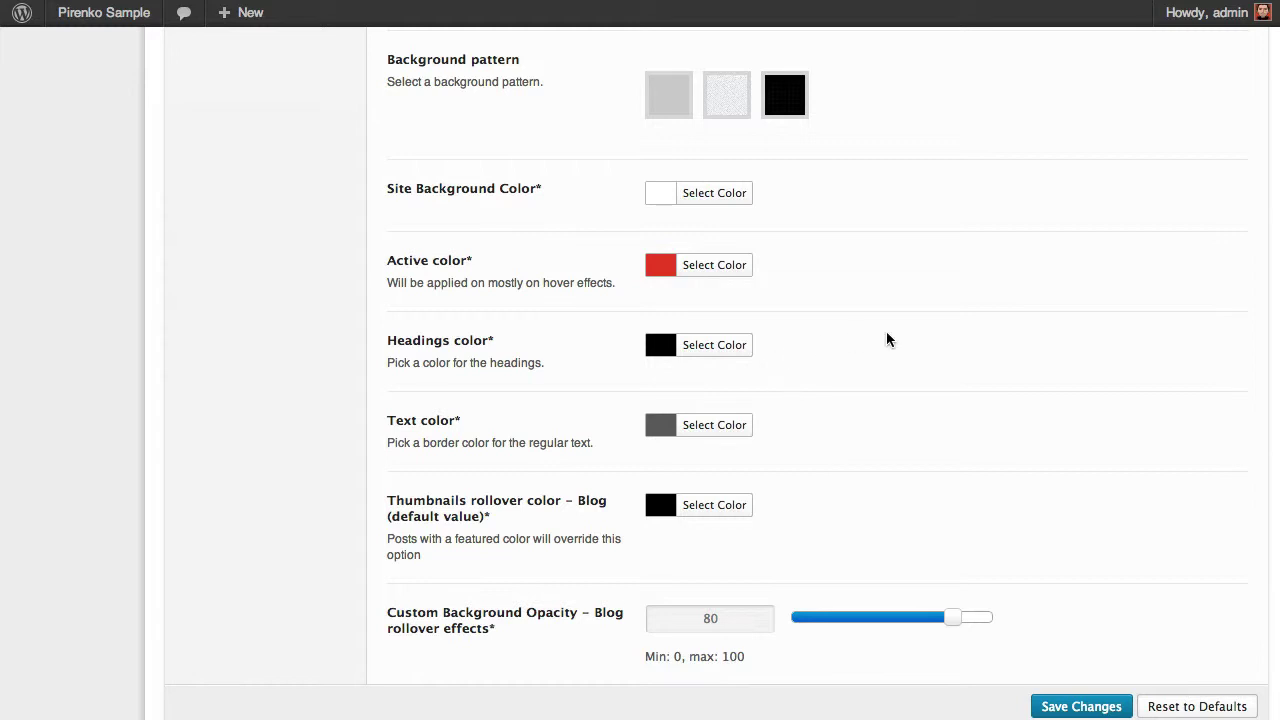
pyautogui.scroll(-6, 815, 440)
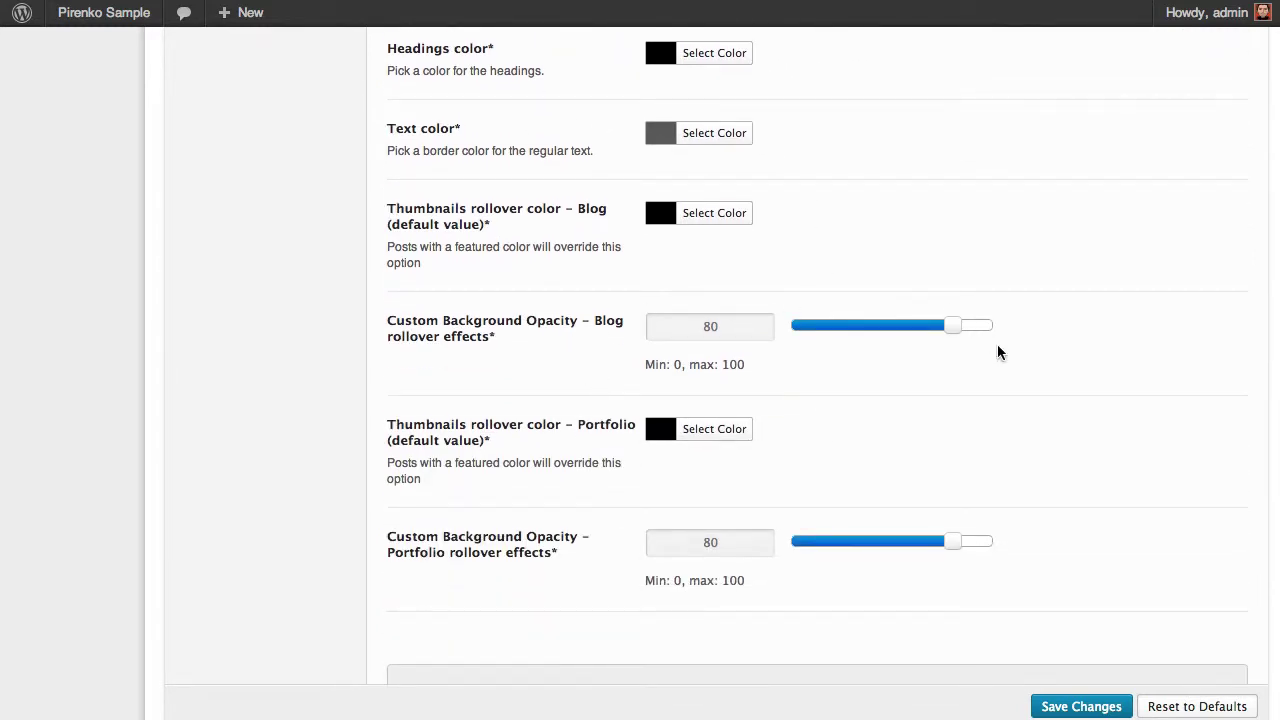
pyautogui.scroll(-8, 1003, 368)
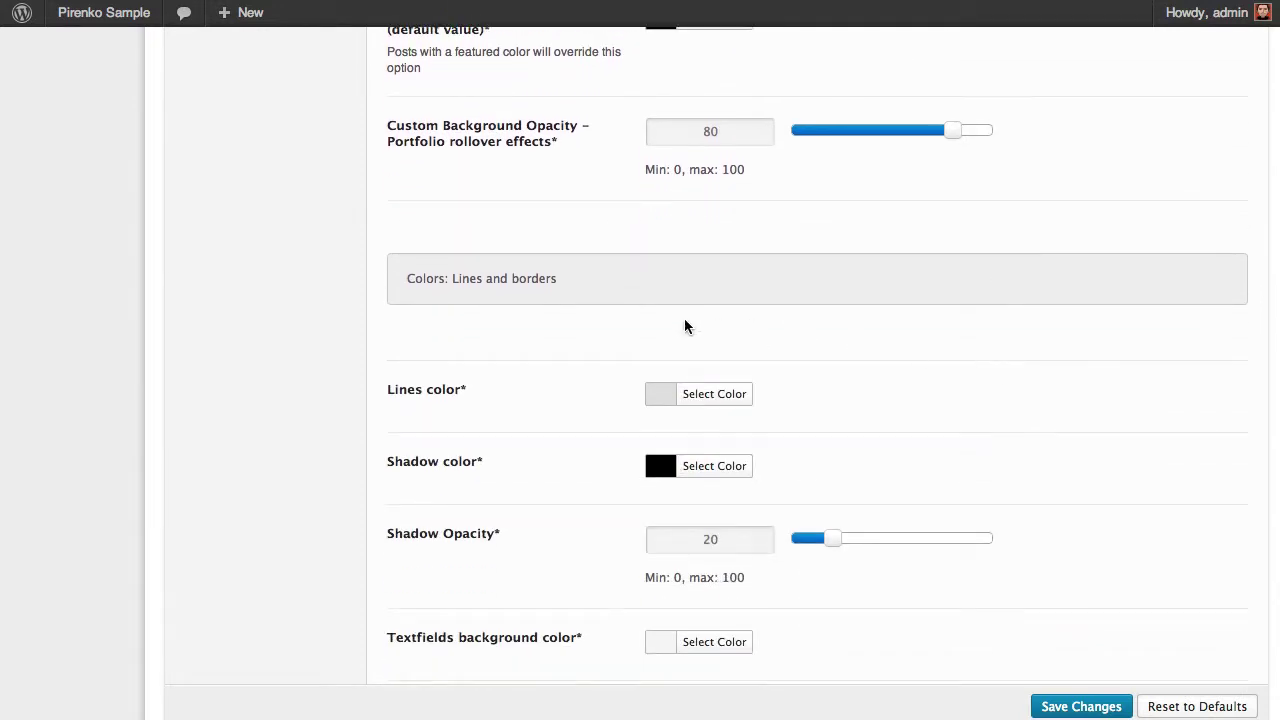
pyautogui.scroll(-2, 544, 437)
pyautogui.scroll(-2, 546, 412)
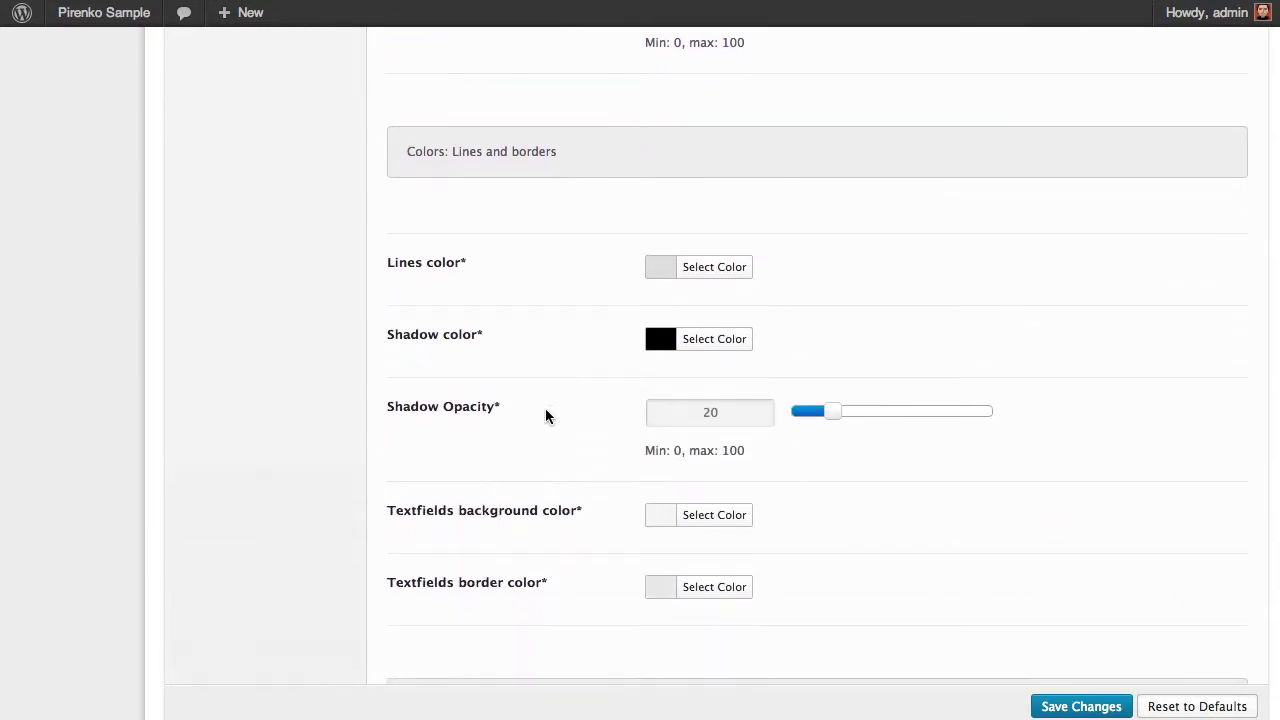
pyautogui.scroll(-3, 545, 410)
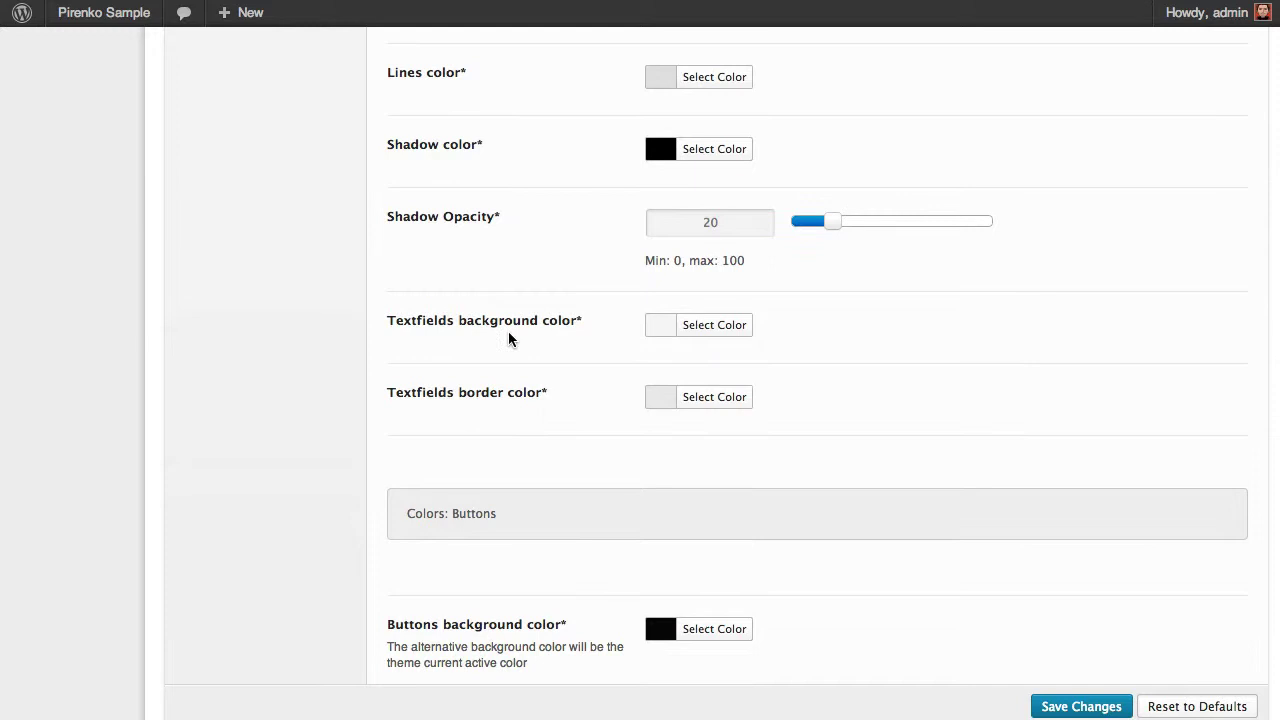
pyautogui.scroll(-6, 683, 364)
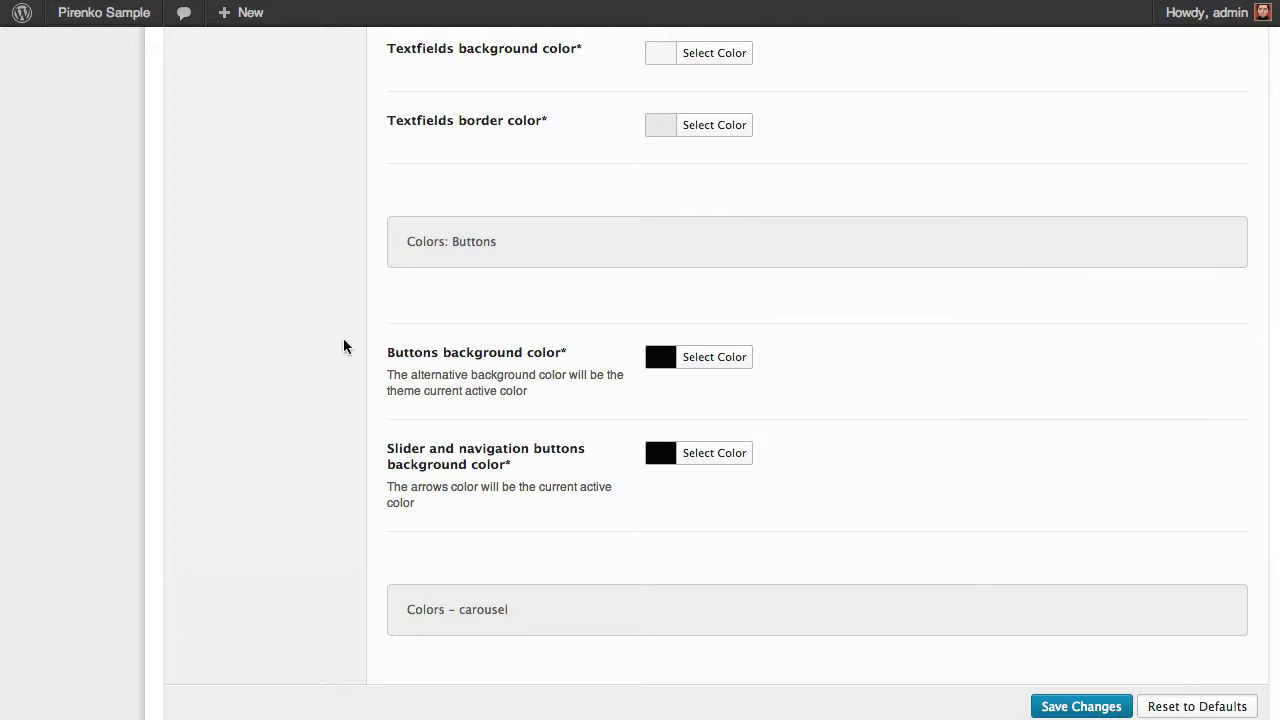
# - Examine the carousel colors against the live homepage carousel, and review the preloader, tooltip and sidebar settings
pyautogui.scroll(-5, 645, 280)
pyautogui.scroll(-3, 645, 283)
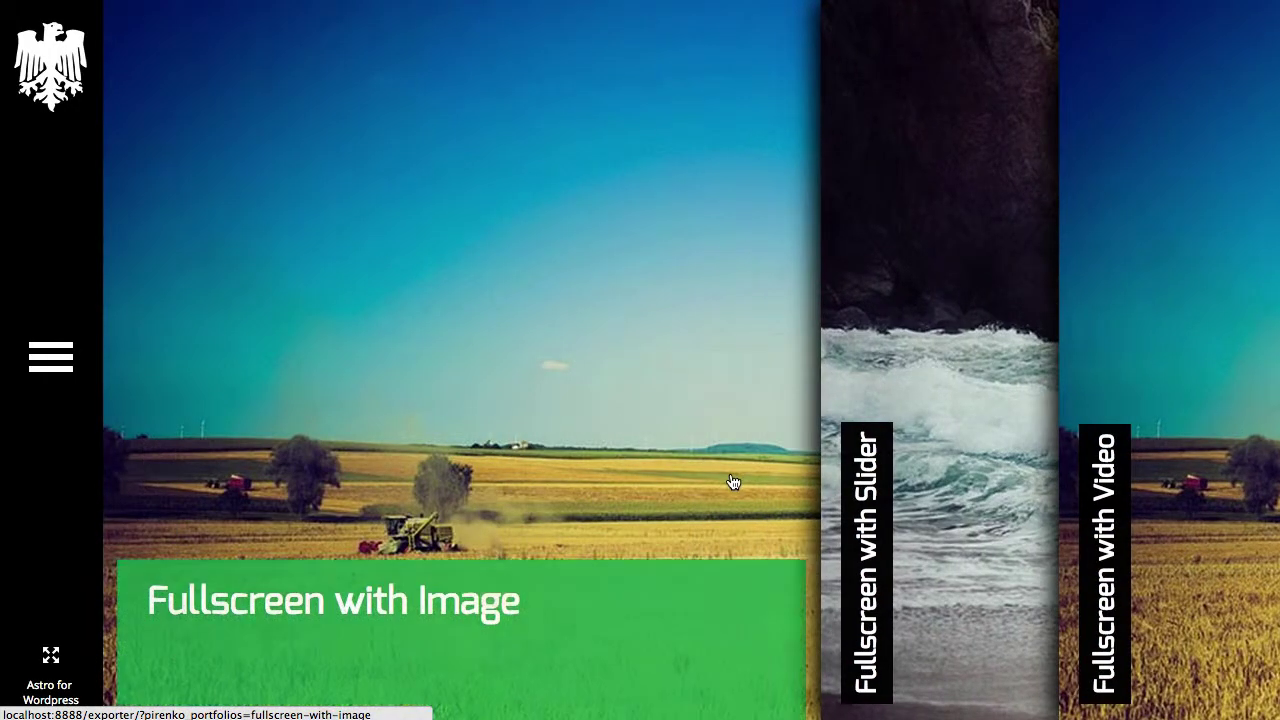
pyautogui.moveTo(840, 485)
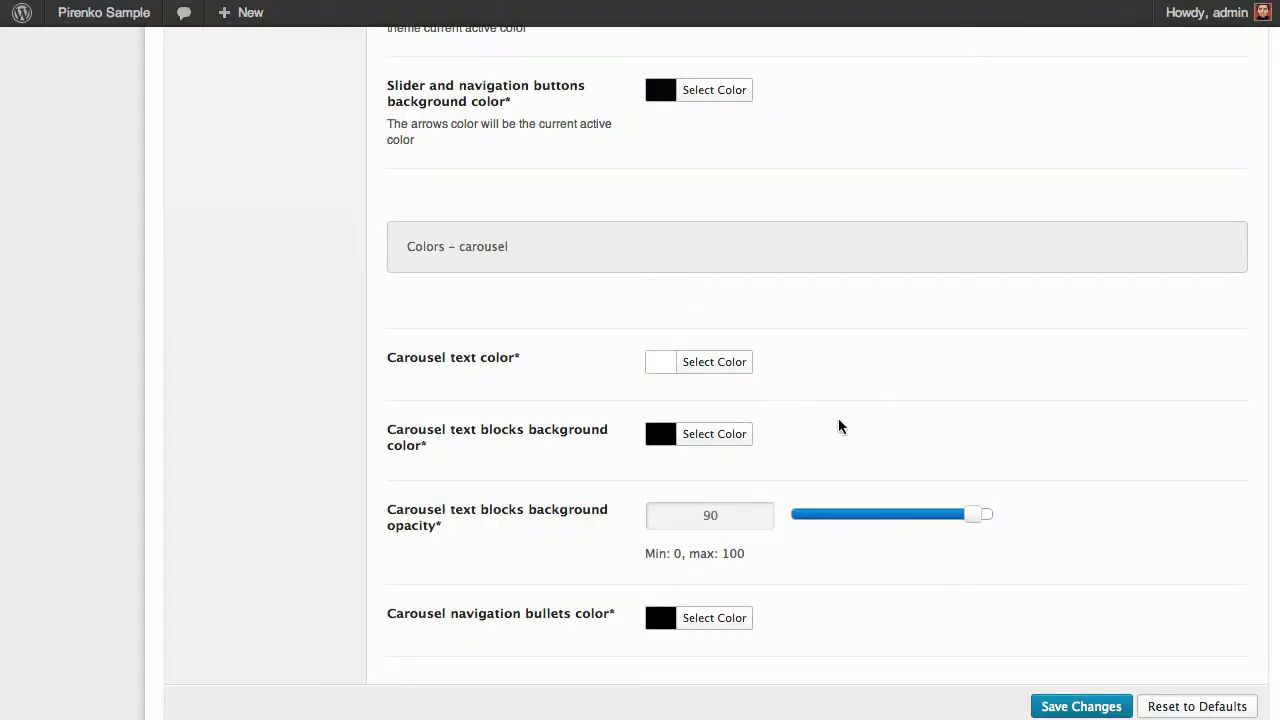
pyautogui.scroll(-4, 835, 431)
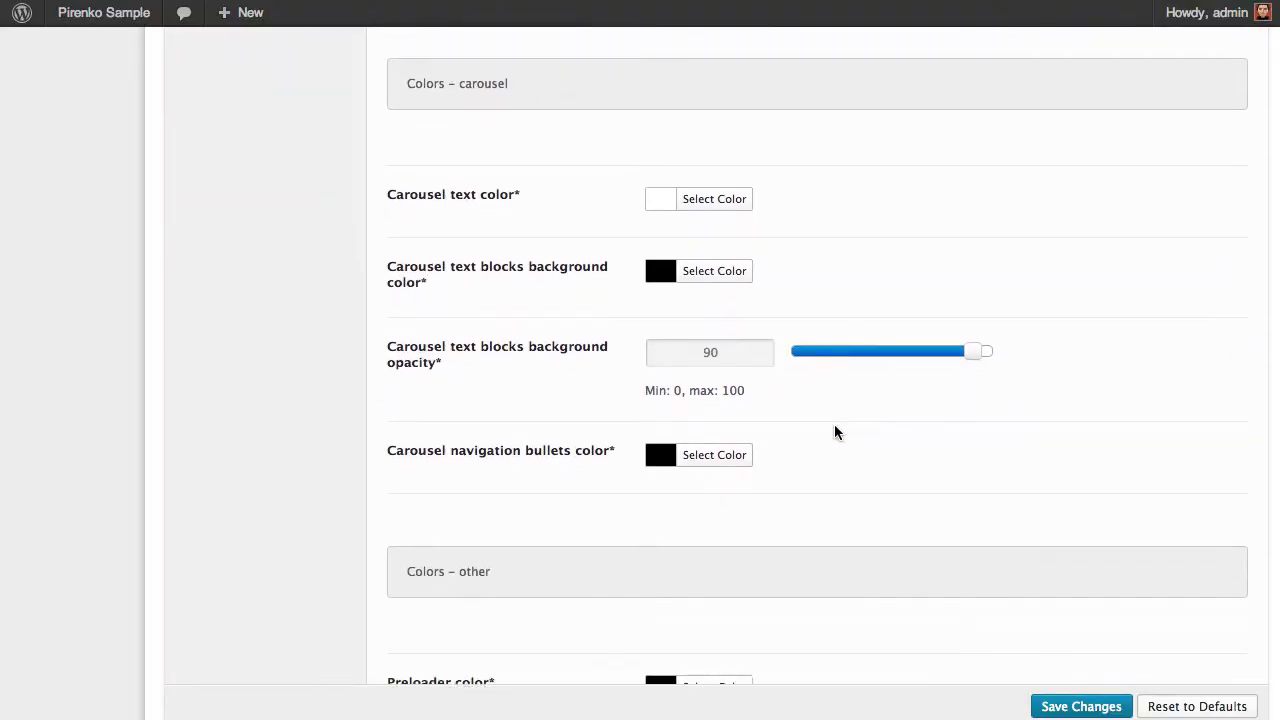
pyautogui.scroll(-5, 836, 430)
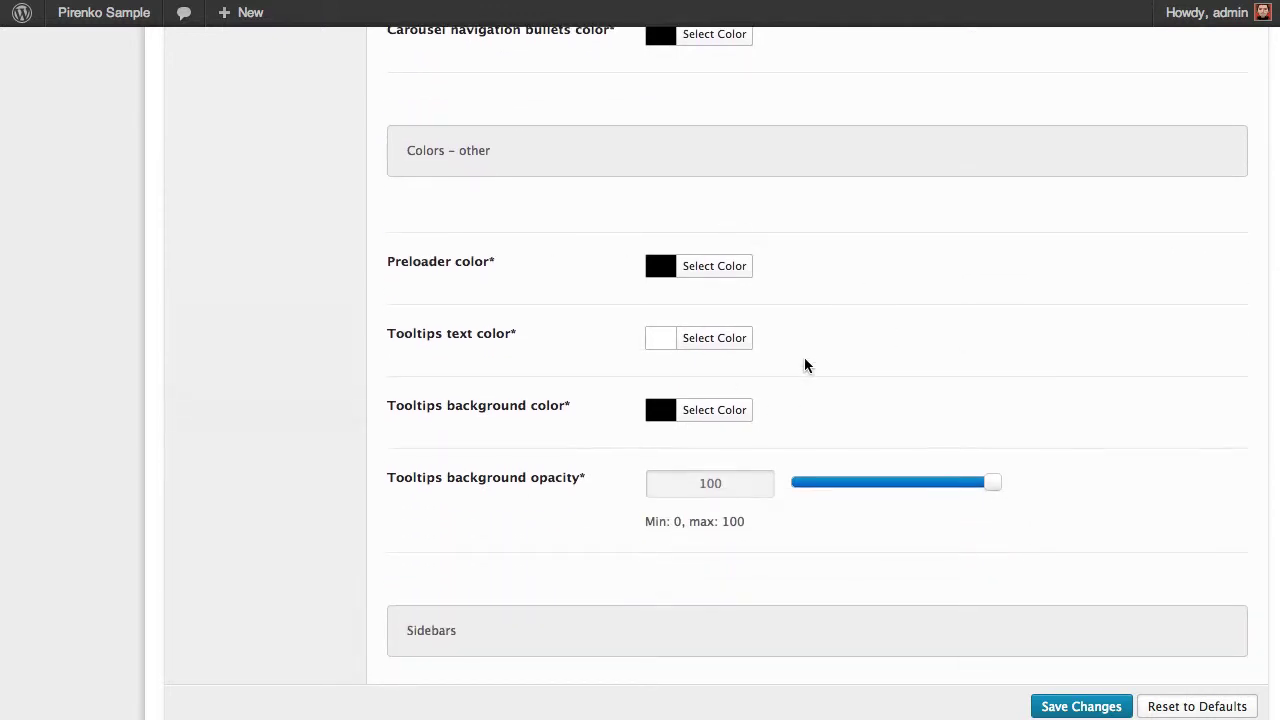
pyautogui.scroll(-4, 568, 471)
pyautogui.scroll(7, 565, 465)
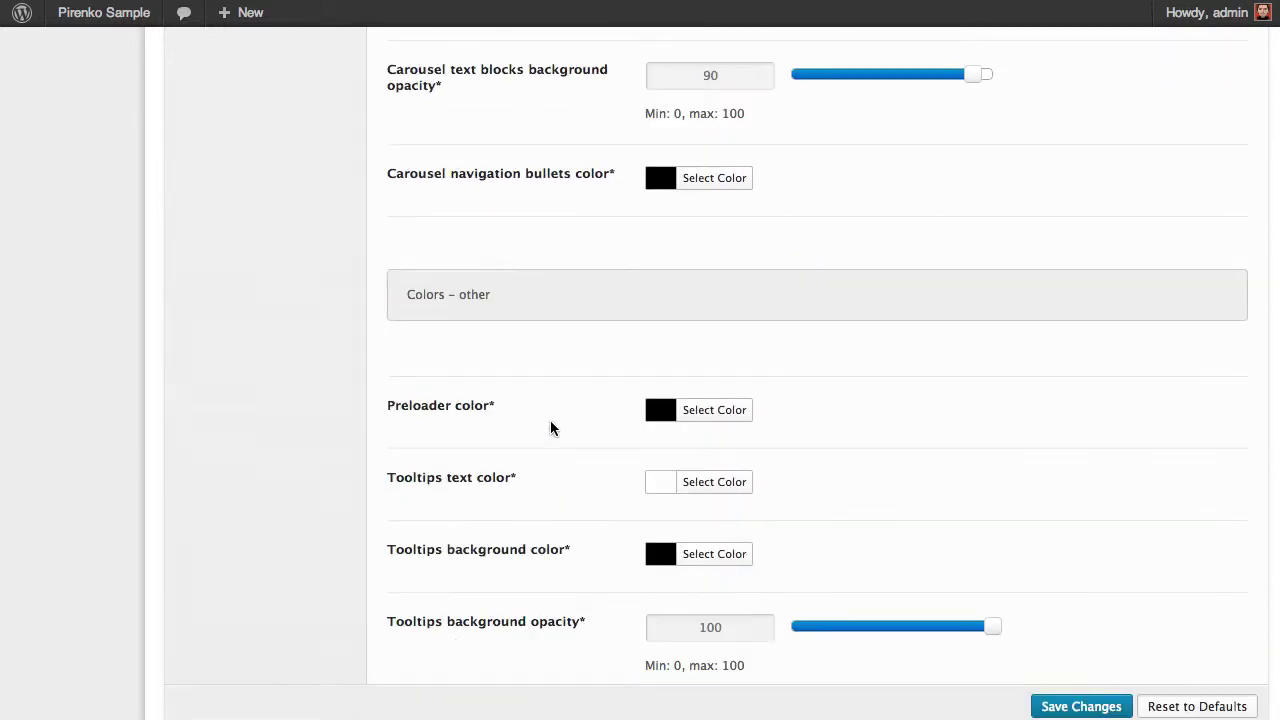
pyautogui.scroll(3, 550, 421)
pyautogui.scroll(-8, 556, 421)
pyautogui.scroll(8, 556, 421)
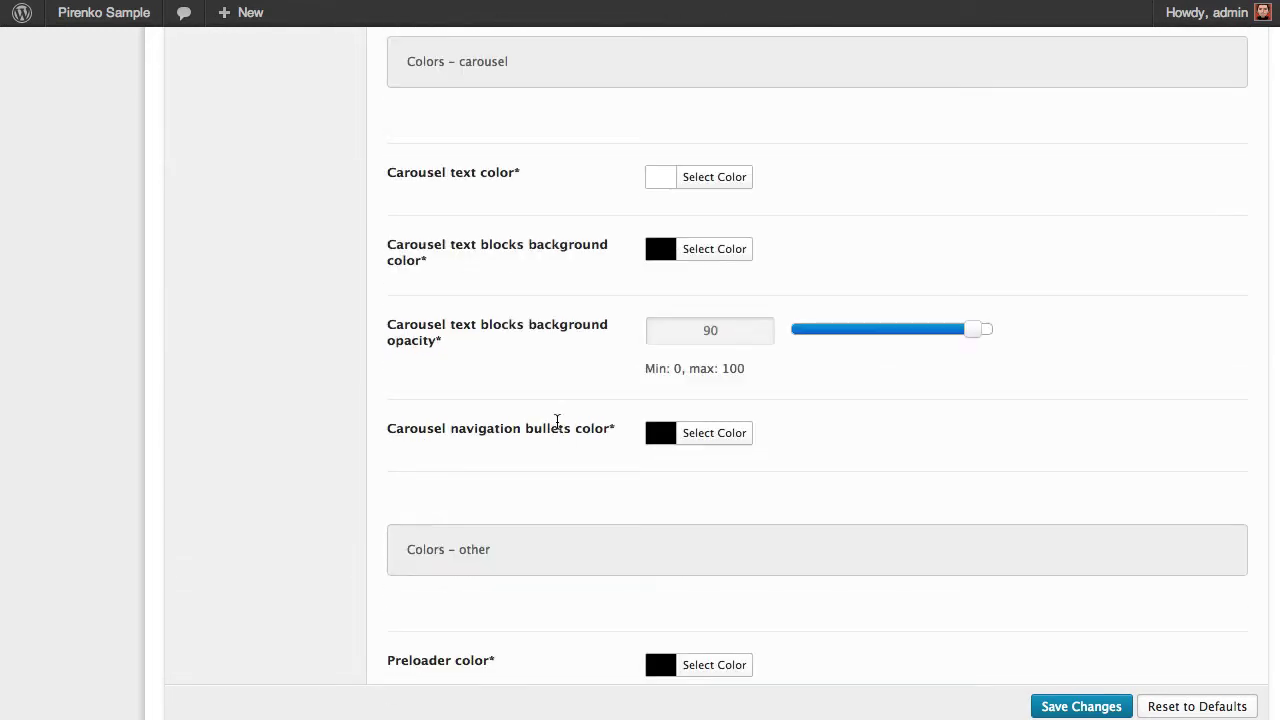
pyautogui.scroll(-8, 556, 421)
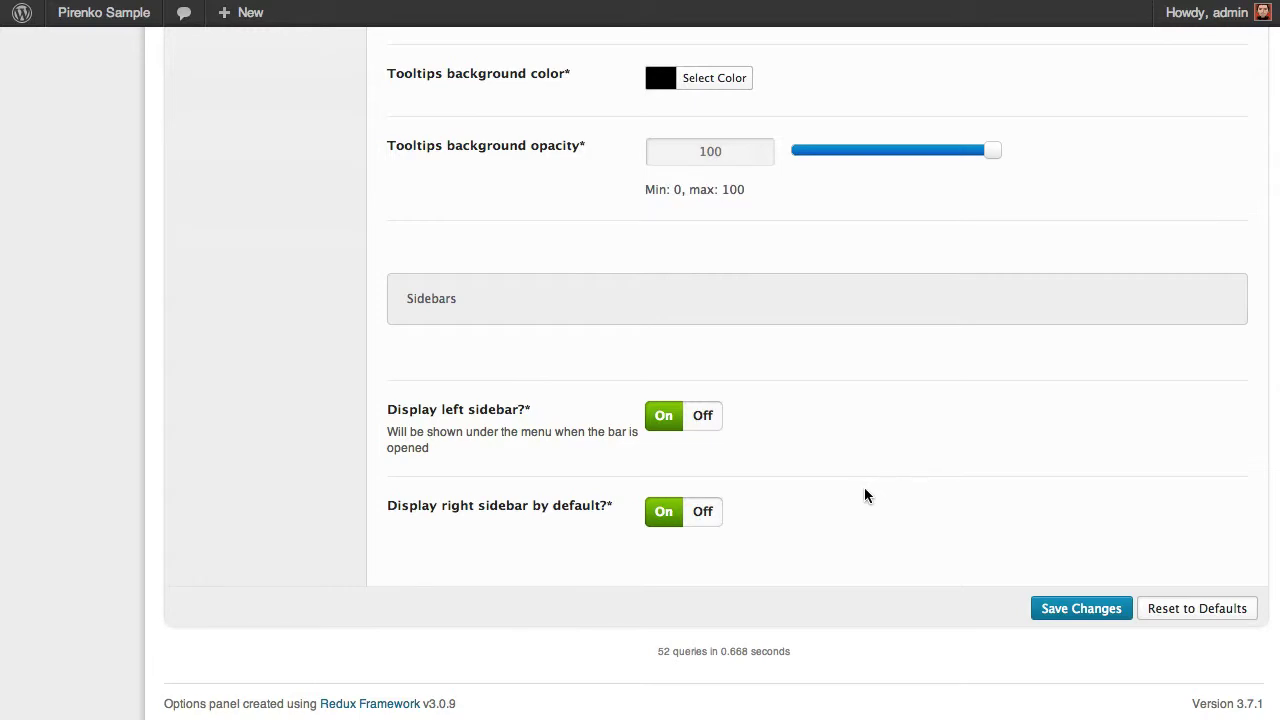
pyautogui.scroll(20, 864, 487)
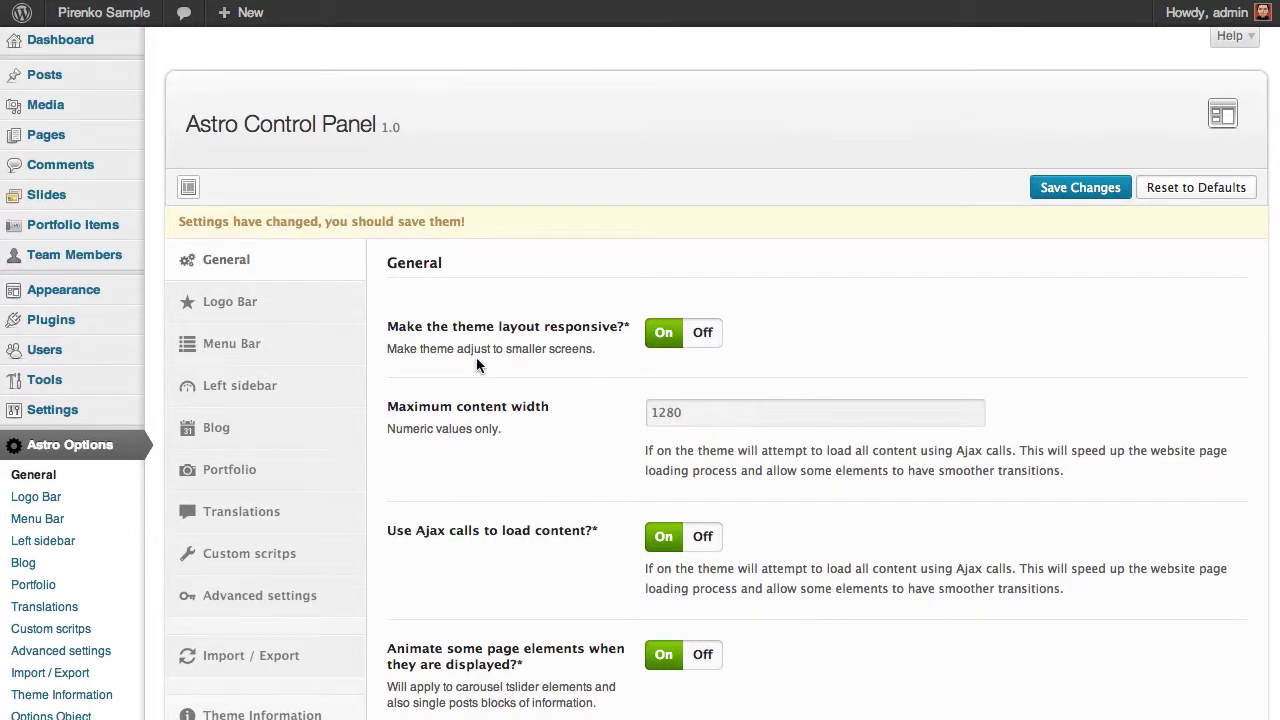
# - Examine the Logo Bar options for menu colors, tiny footer text, and the normal, retina and collapsed-bar logo images
pyautogui.click(277, 317)
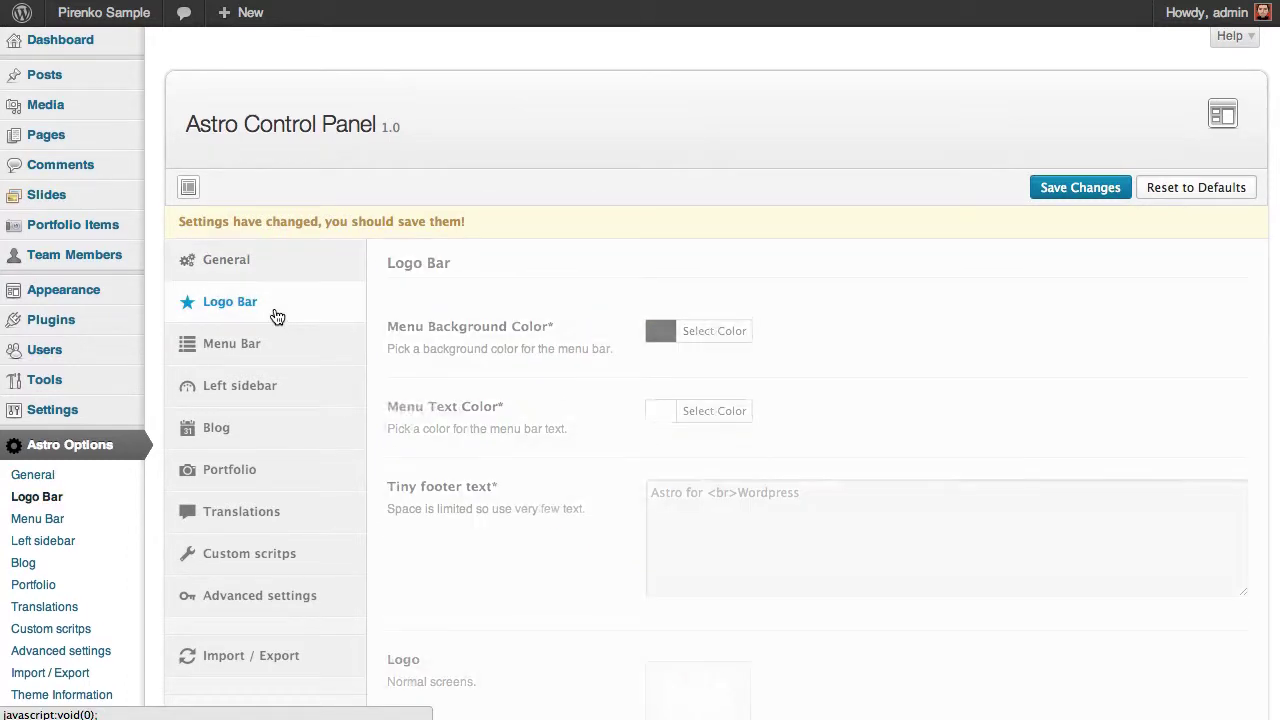
pyautogui.scroll(-1, 478, 376)
pyautogui.scroll(1, 477, 375)
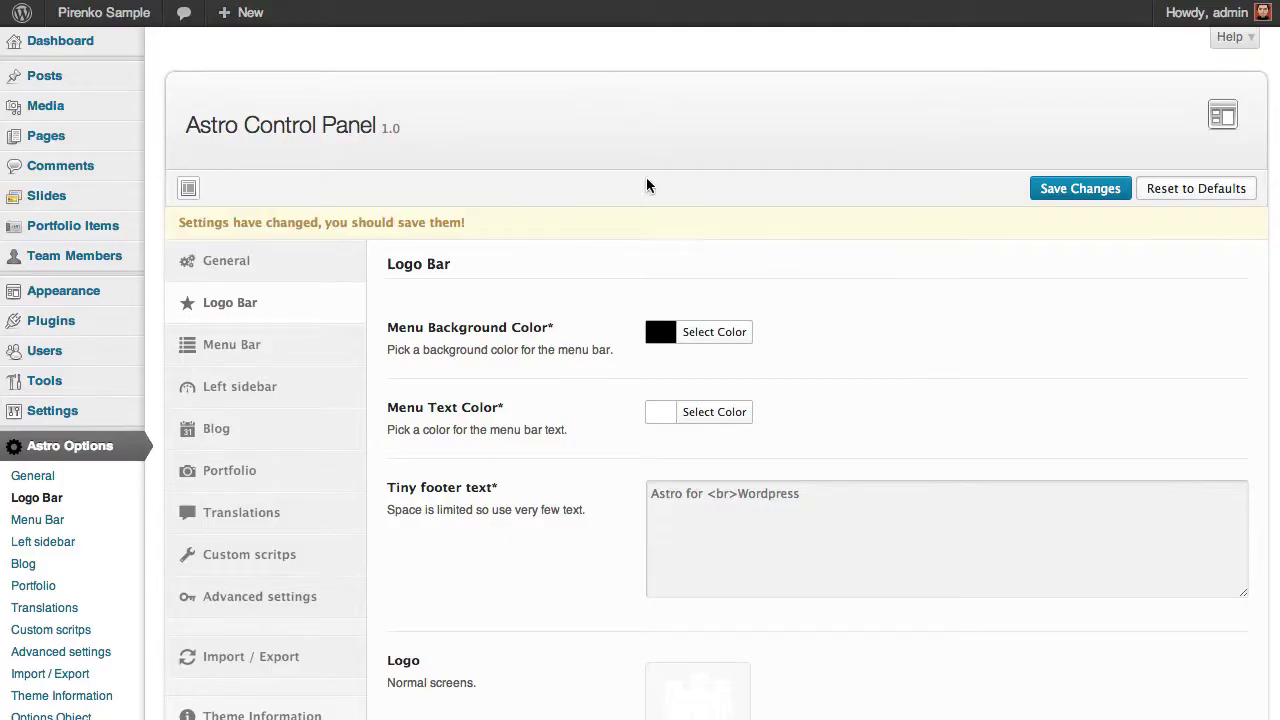
pyautogui.scroll(-1, 675, 395)
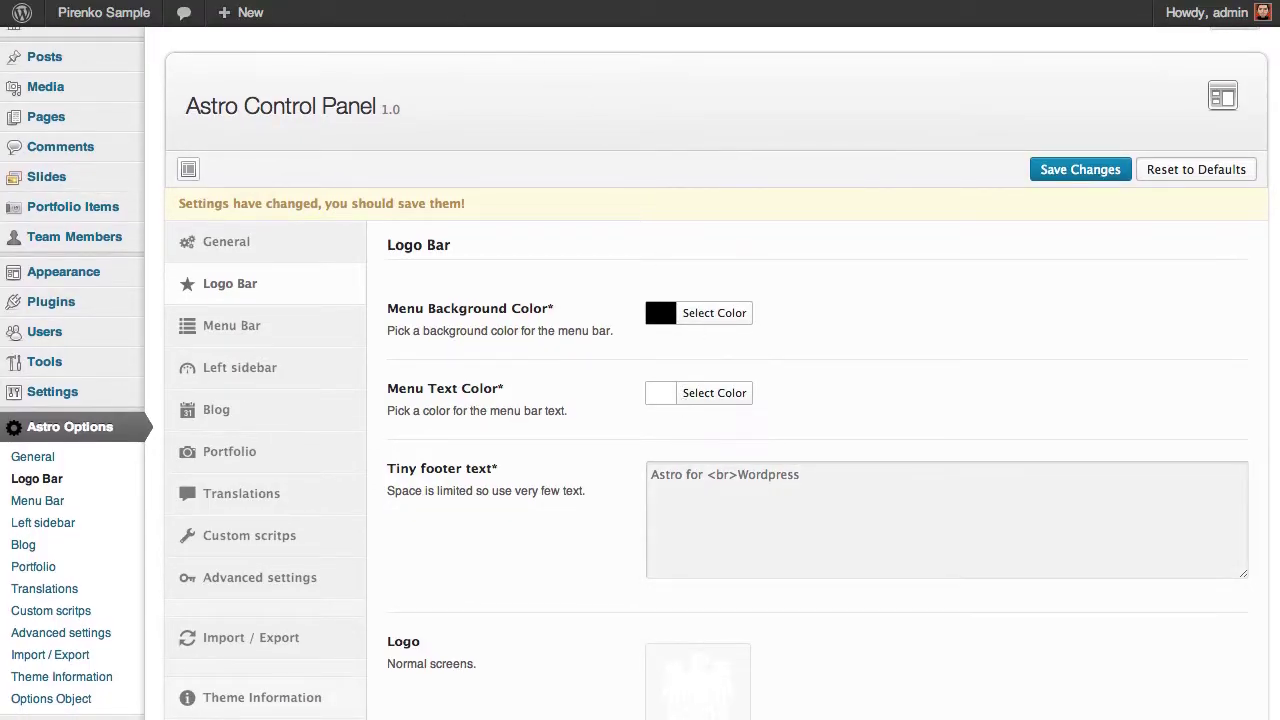
pyautogui.scroll(-5, 520, 446)
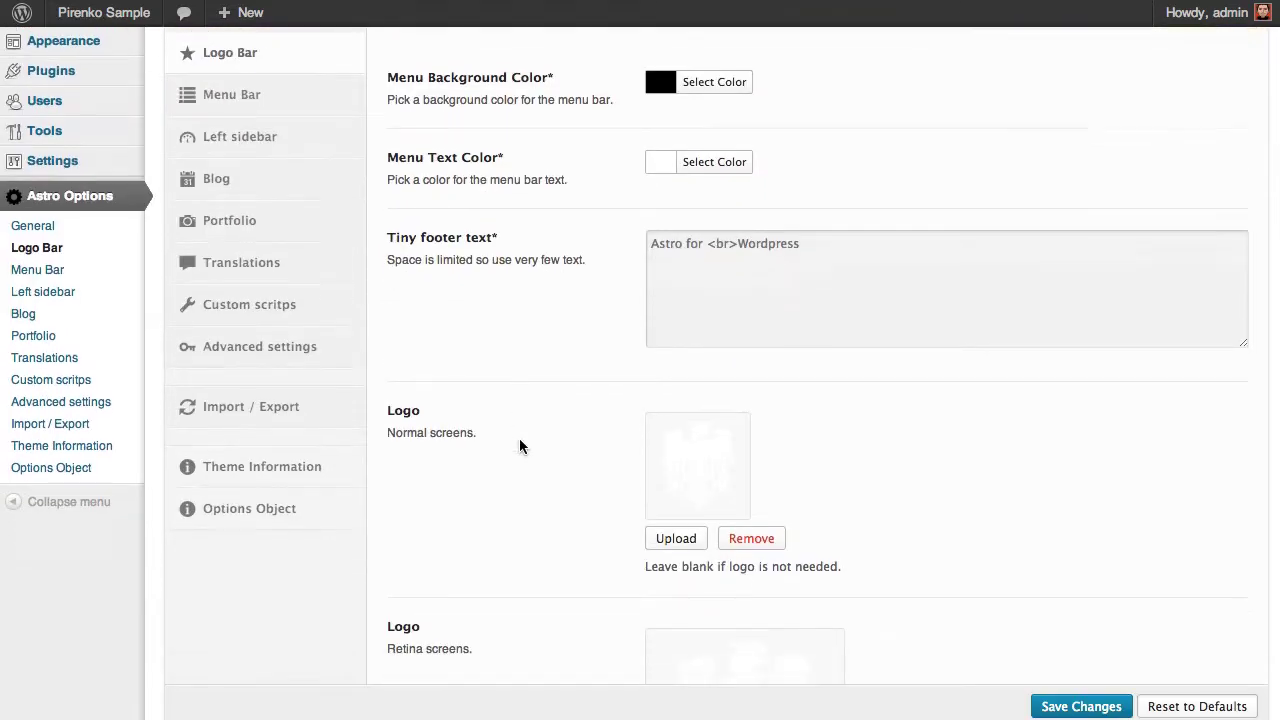
pyautogui.scroll(-3, 520, 446)
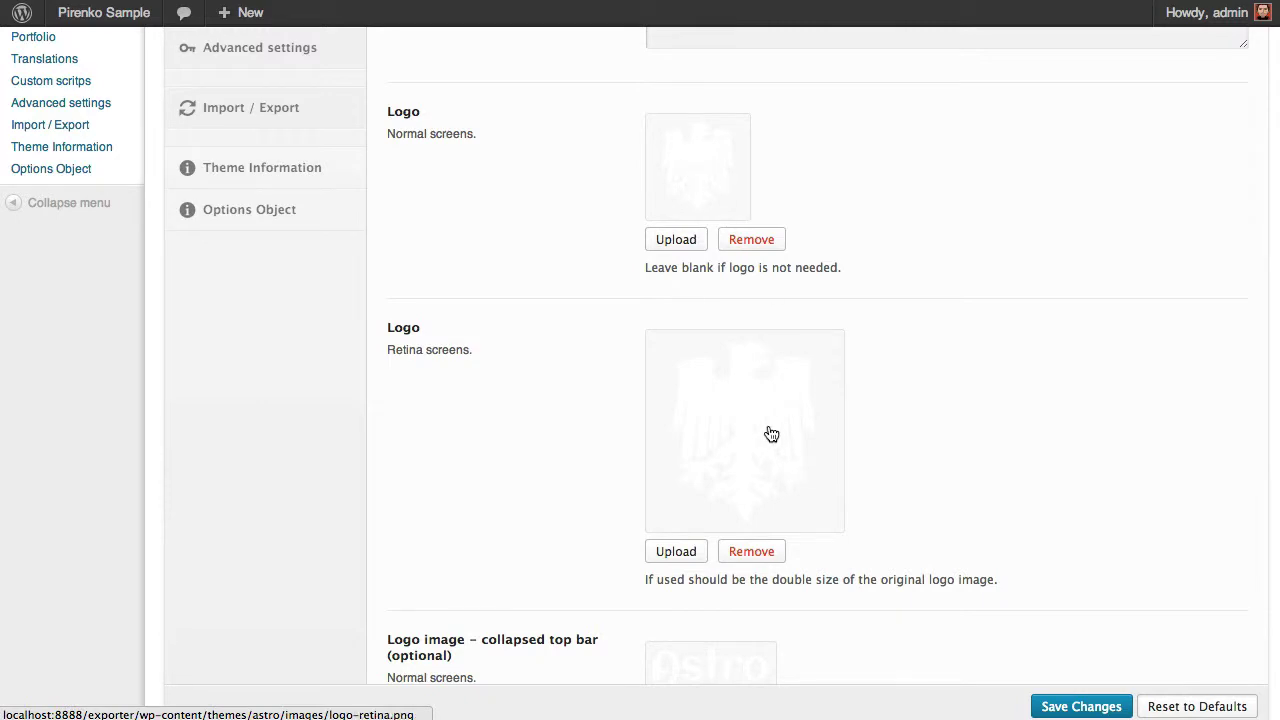
pyautogui.scroll(-5, 877, 428)
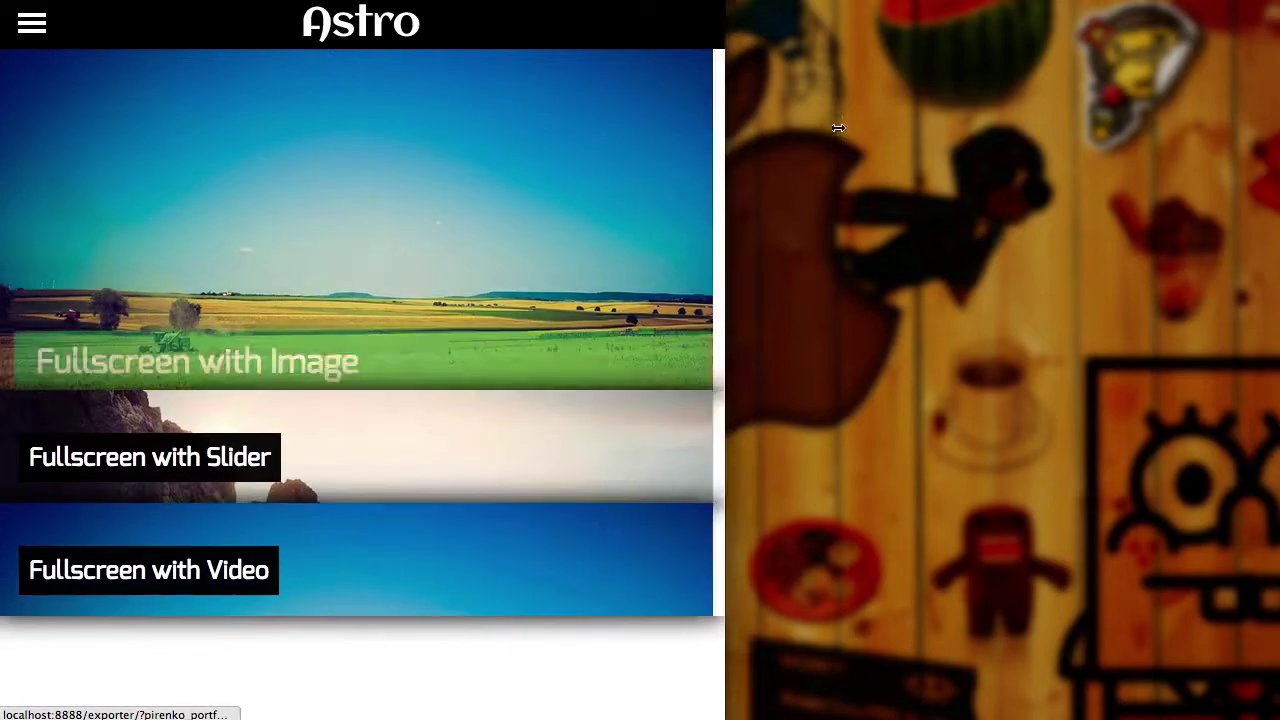
# - Widen the narrowed browser window and apply the 1300 × 820 Videos size preset
pyautogui.moveTo(712, 129); pyautogui.dragTo(1027, 128)
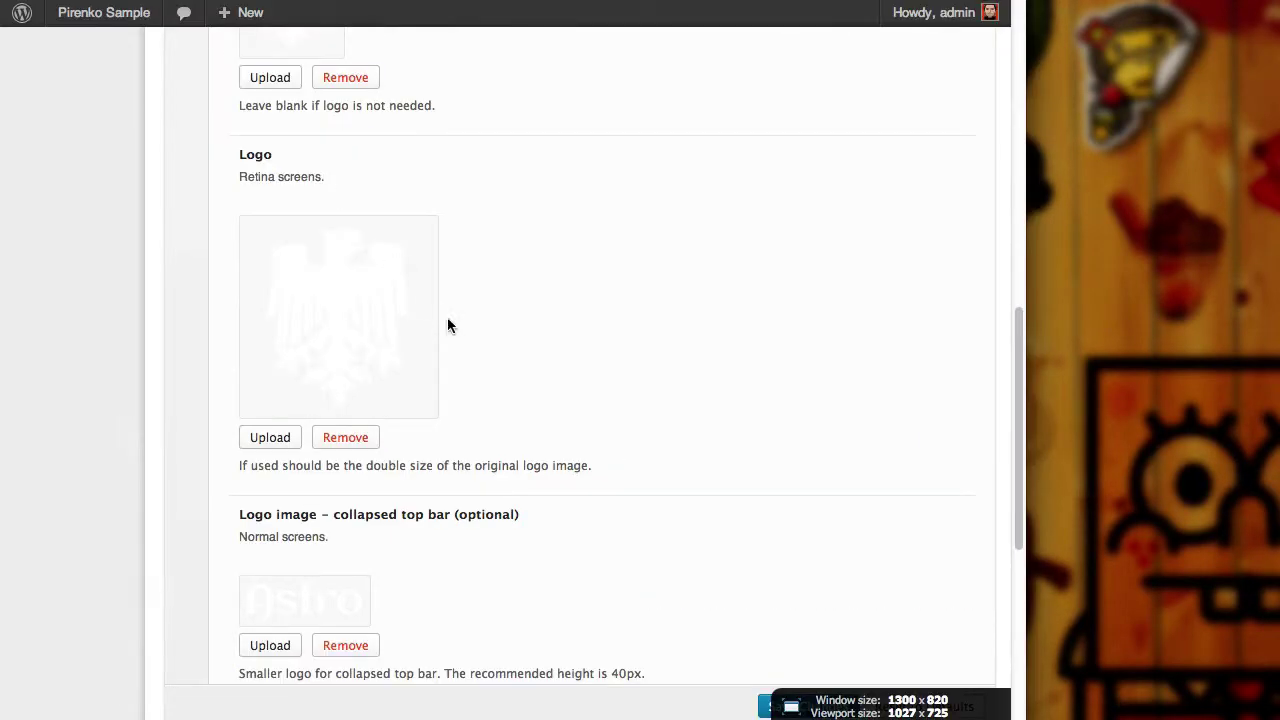
pyautogui.scroll(-5, 506, 403)
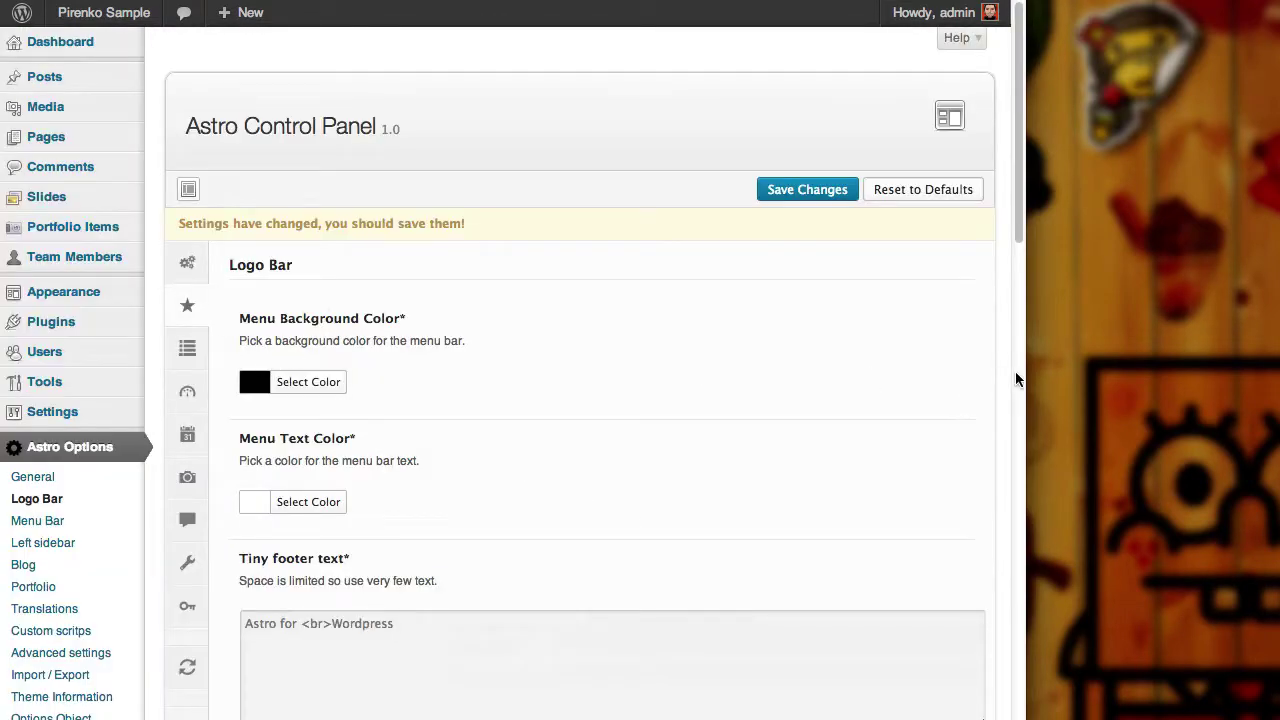
pyautogui.moveTo(1023, 369); pyautogui.dragTo(1237, 134)
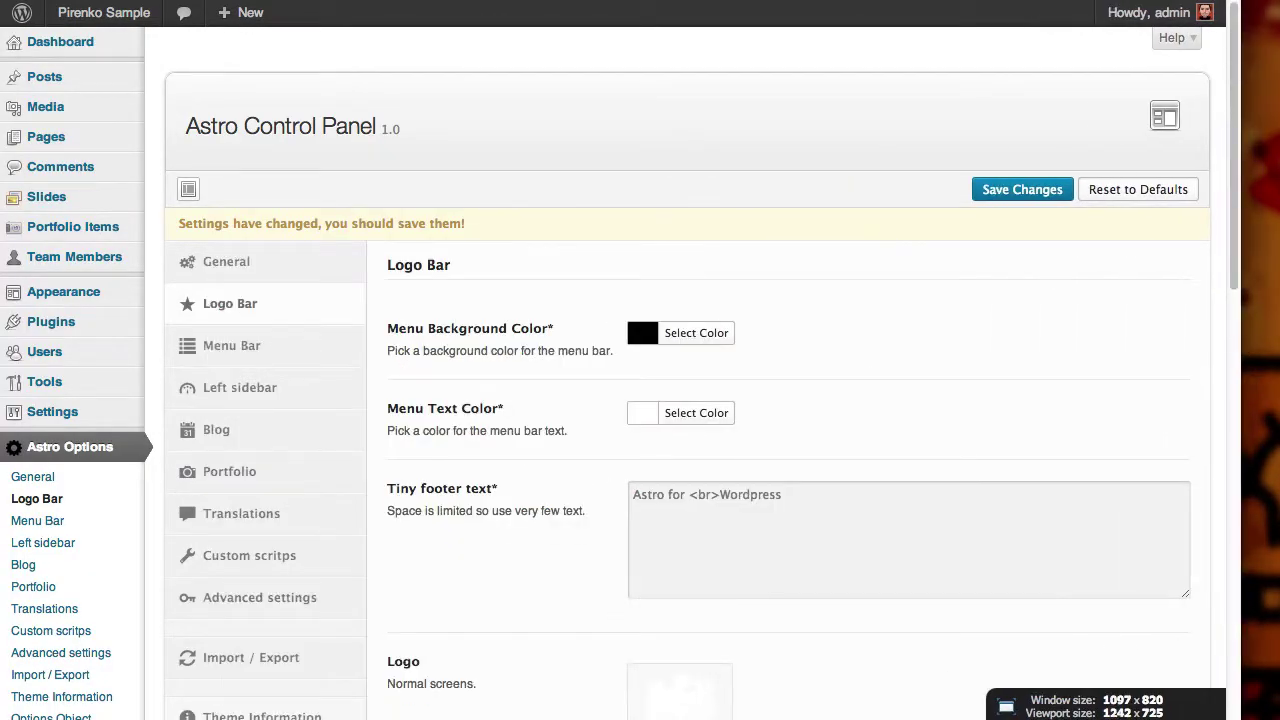
pyautogui.click(1232, 3)
pyautogui.click(1205, 3)
pyautogui.click(1205, 3)
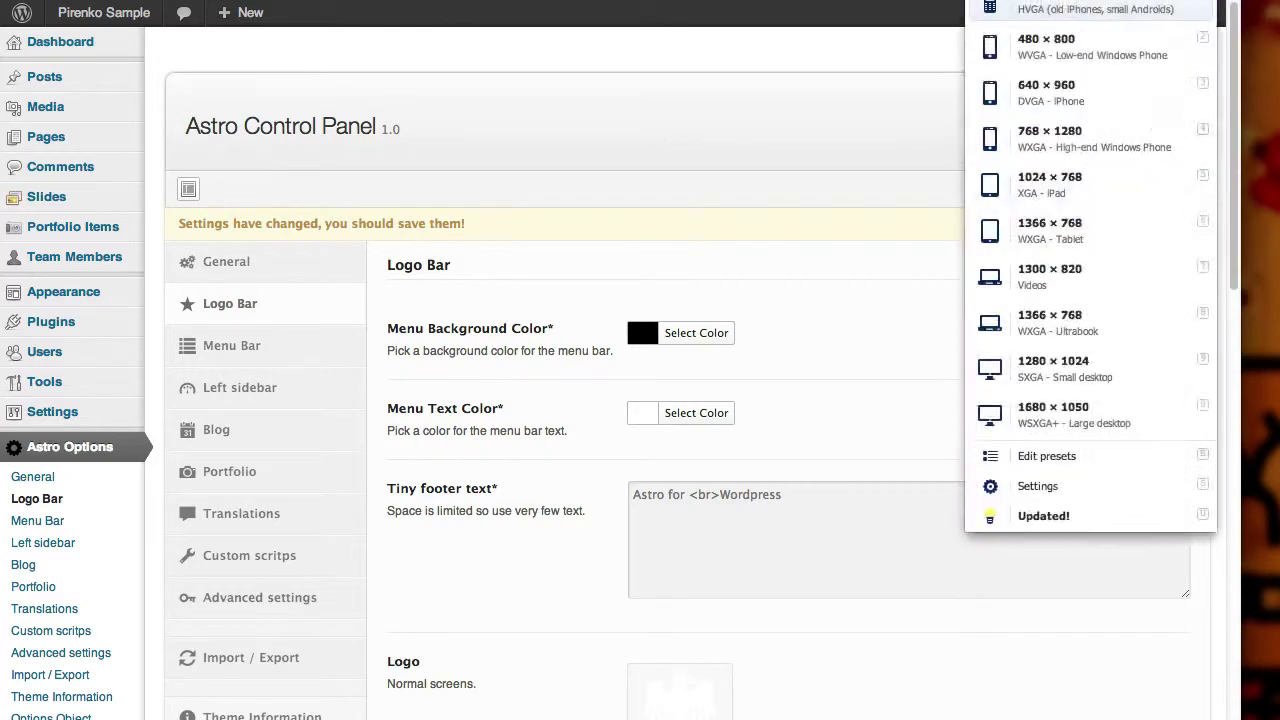
pyautogui.press('Escape')
pyautogui.click(1205, 3)
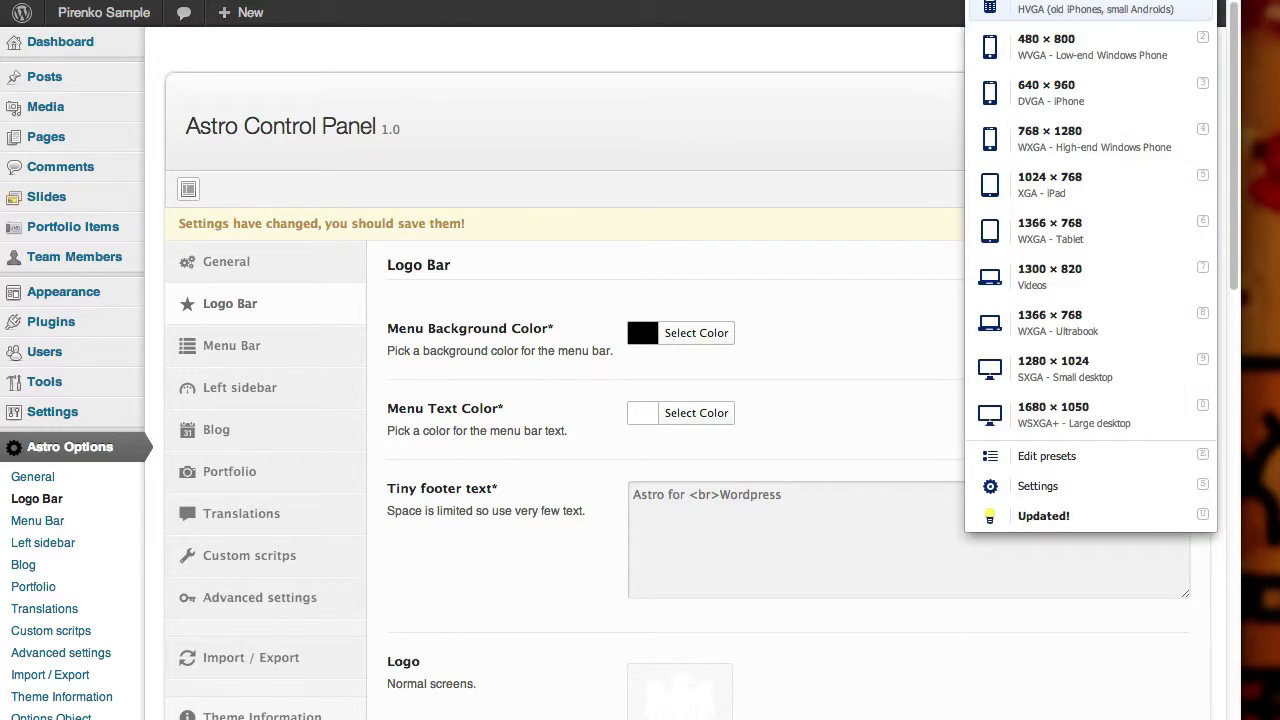
pyautogui.click(1089, 284)
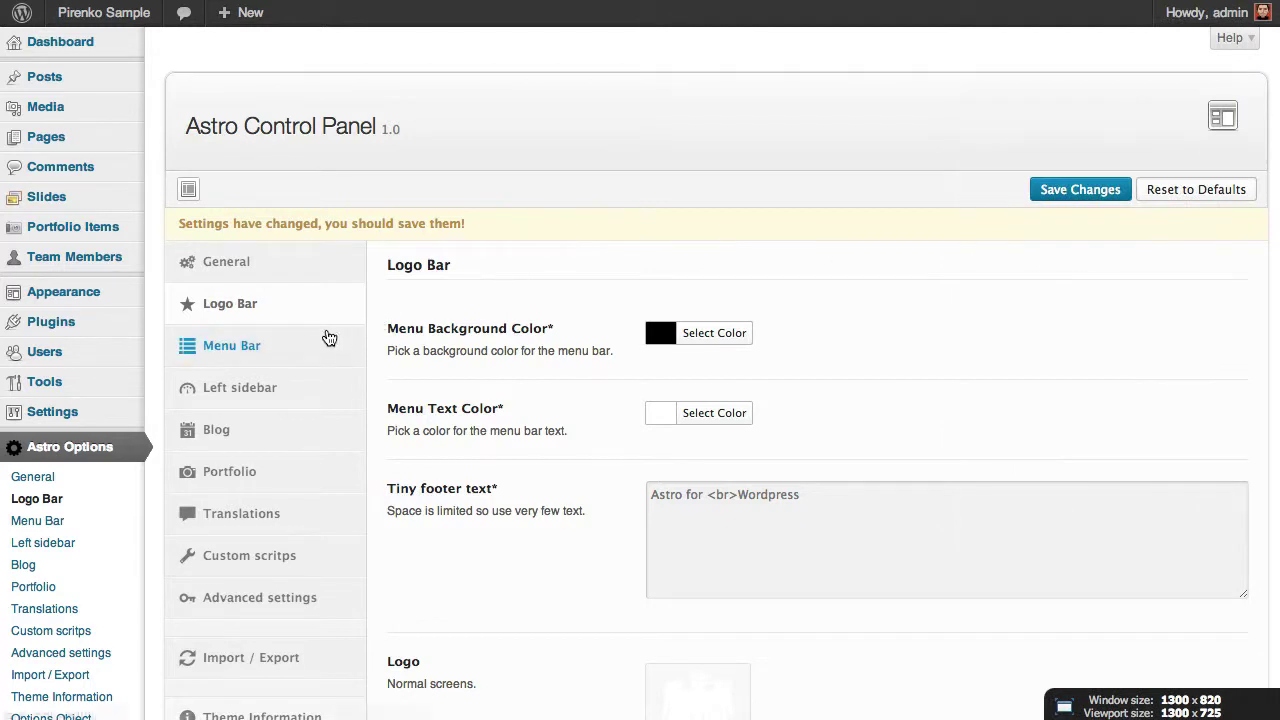
# - Examine the Menu Bar width and color options, and open and close the homepage menu to view them live
pyautogui.click(301, 347)
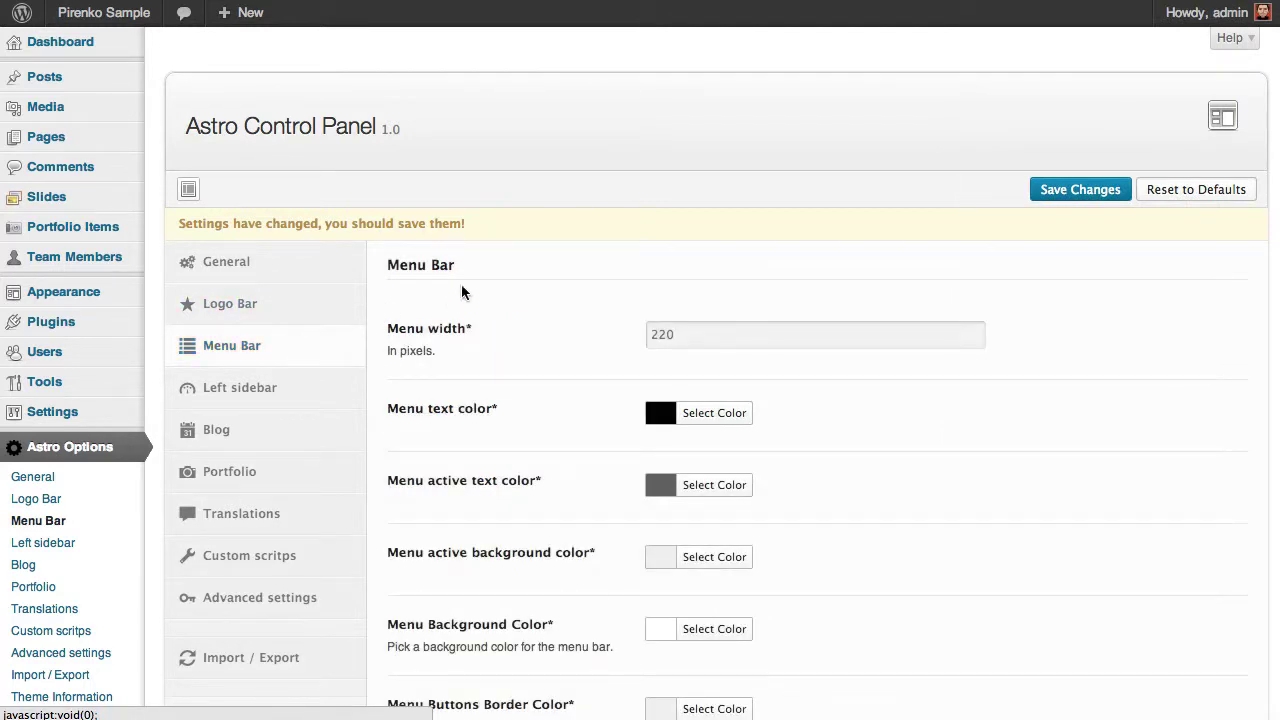
pyautogui.scroll(-1, 513, 270)
pyautogui.scroll(-2, 513, 270)
pyautogui.scroll(-1, 513, 270)
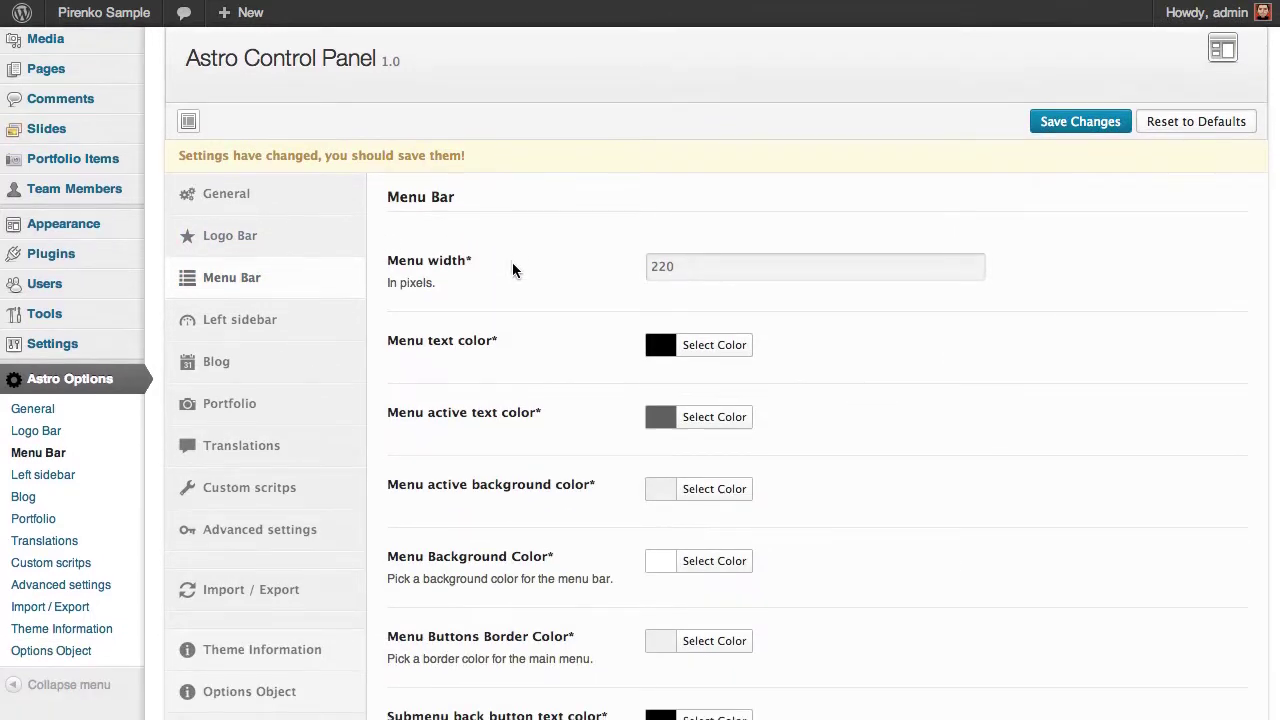
pyautogui.scroll(-5, 540, 285)
pyautogui.scroll(-2, 548, 292)
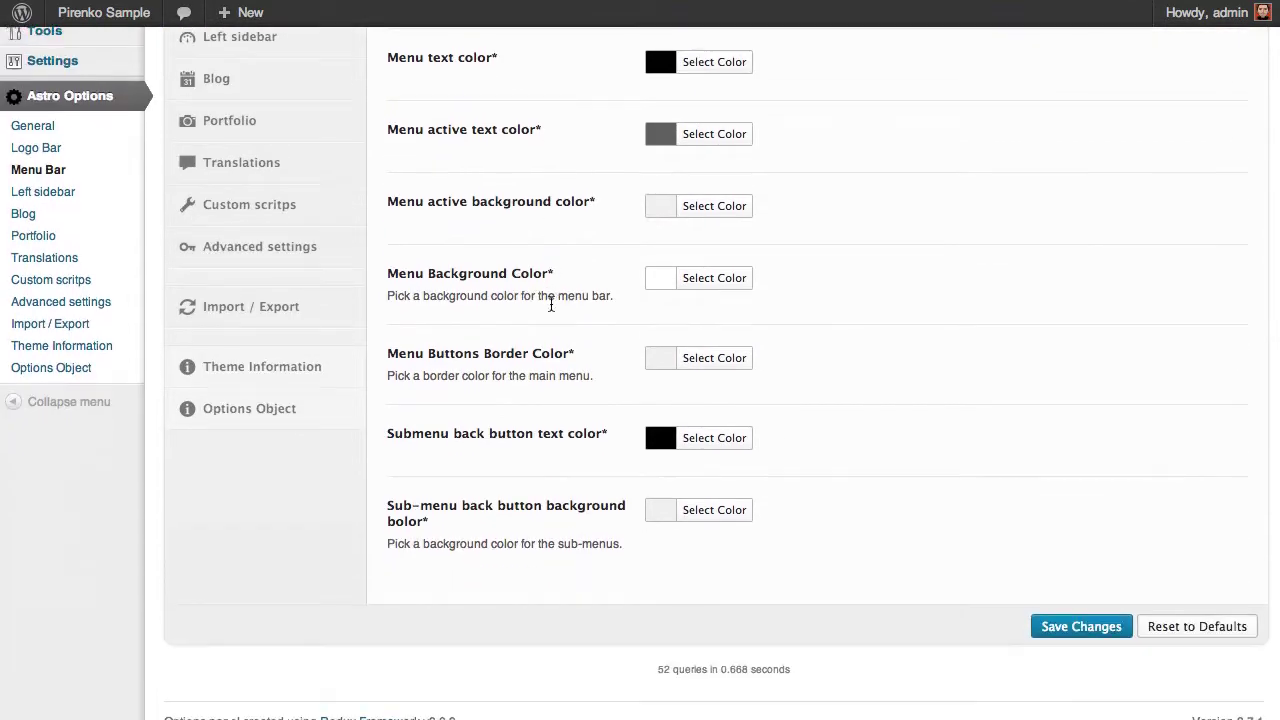
pyautogui.scroll(6, 564, 320)
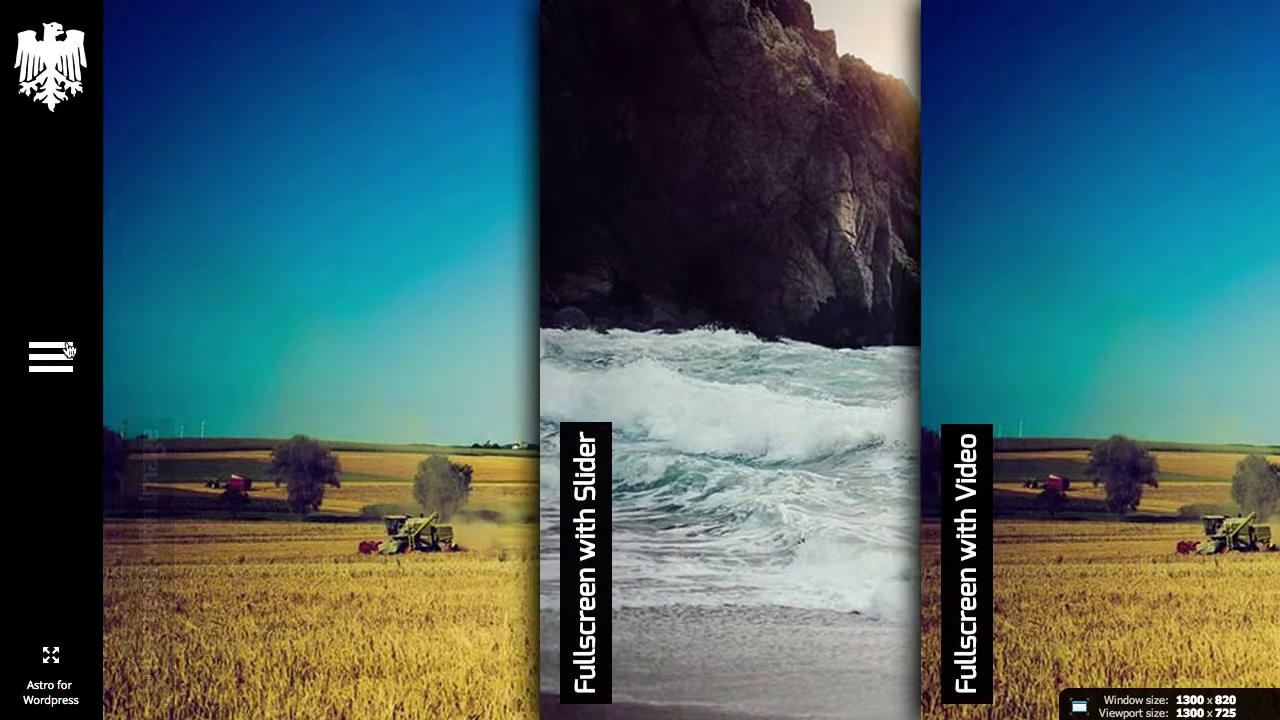
pyautogui.click(50, 355)
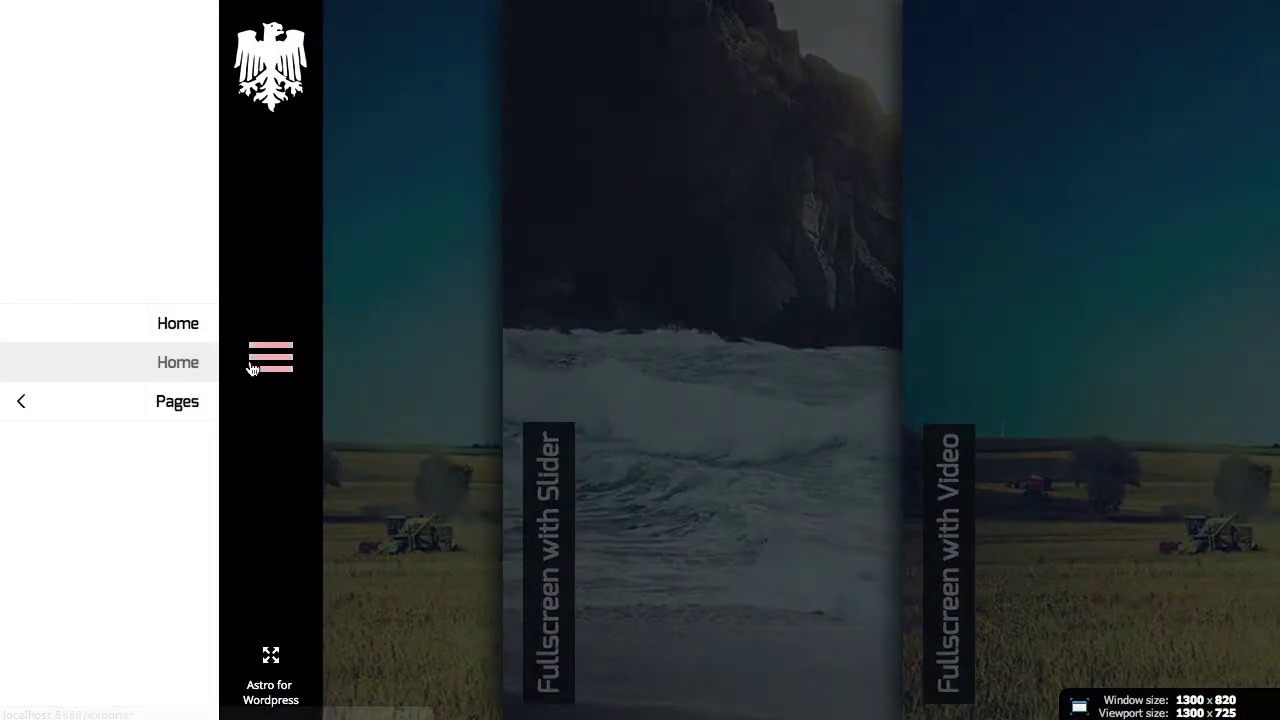
pyautogui.click(253, 369)
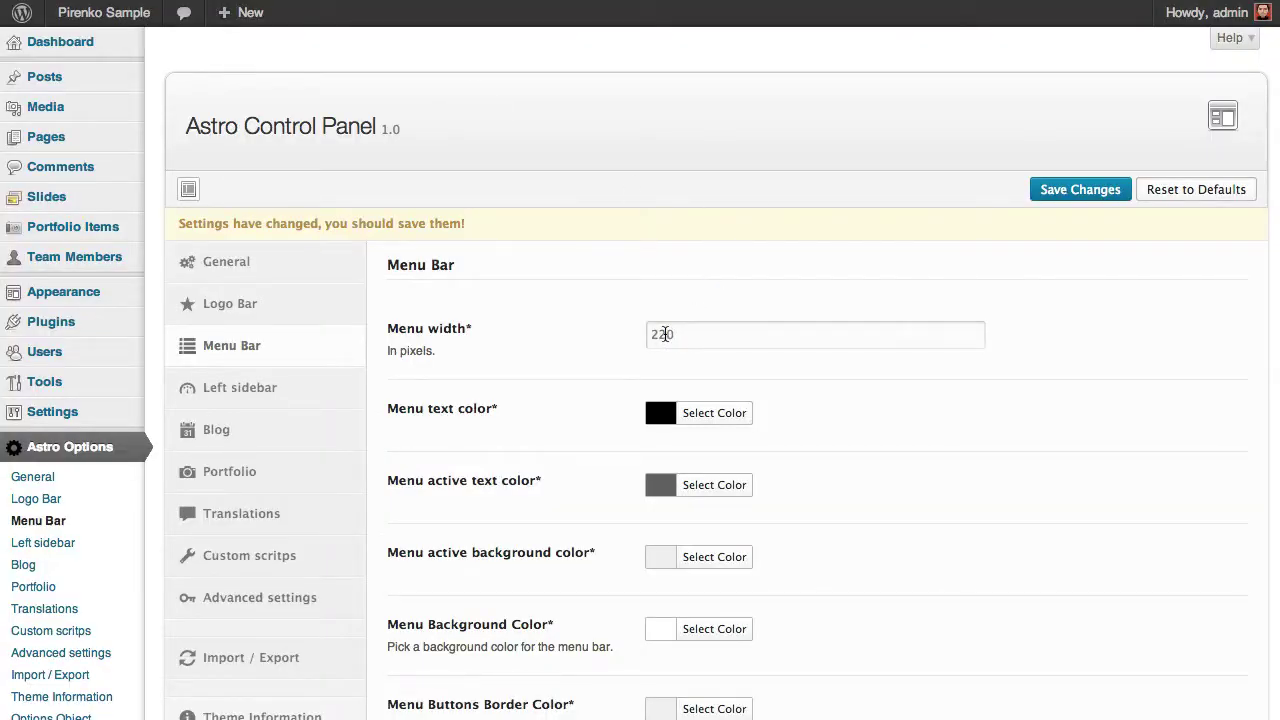
# - Set the menu width to 420 pixels and save the theme settings
pyautogui.click(665, 334)
pyautogui.press('BackSpace')
pyautogui.click(1078, 190)
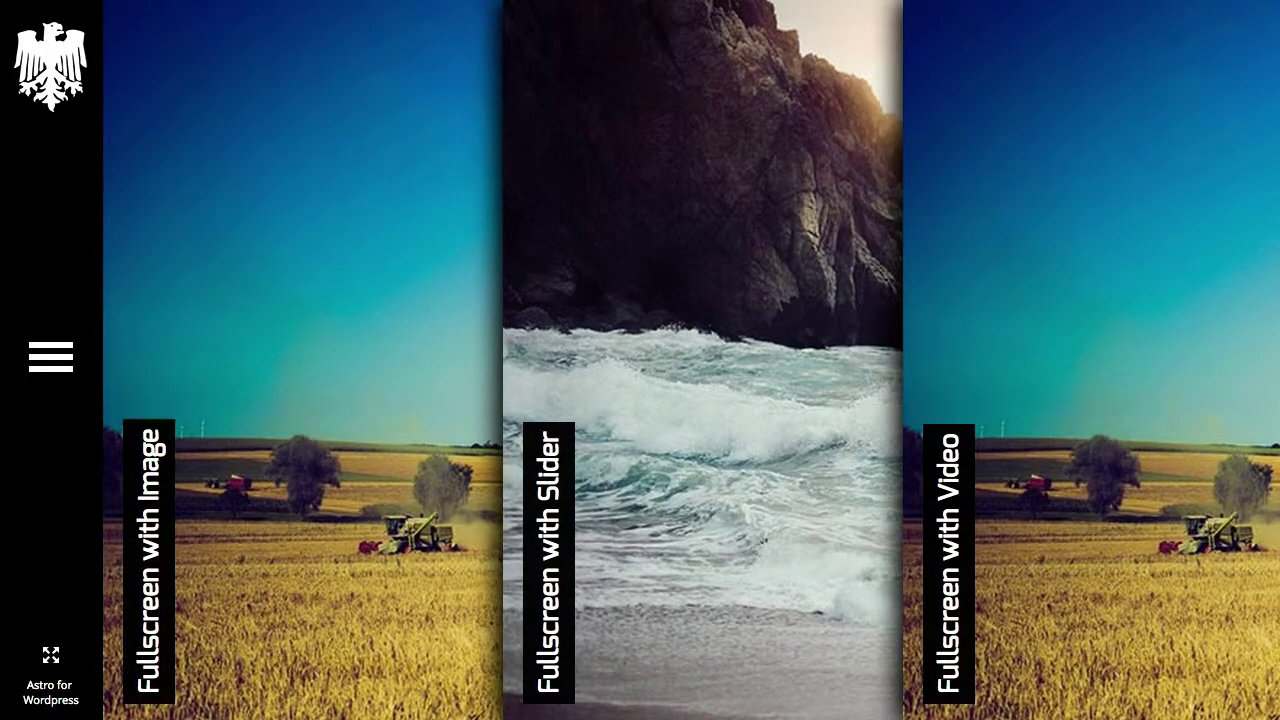
# - Reload the homepage, and open and close its menu to check the new width
pyautogui.click(84, 44)
pyautogui.click(57, 362)
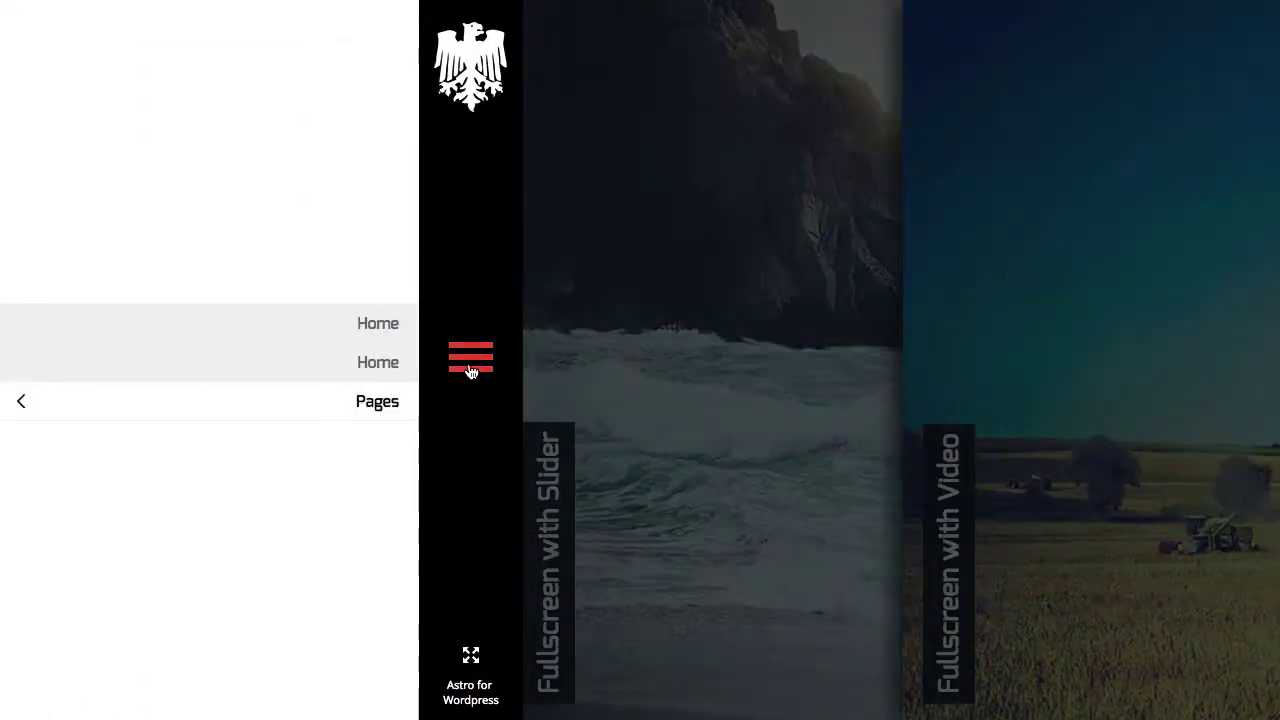
pyautogui.click(469, 372)
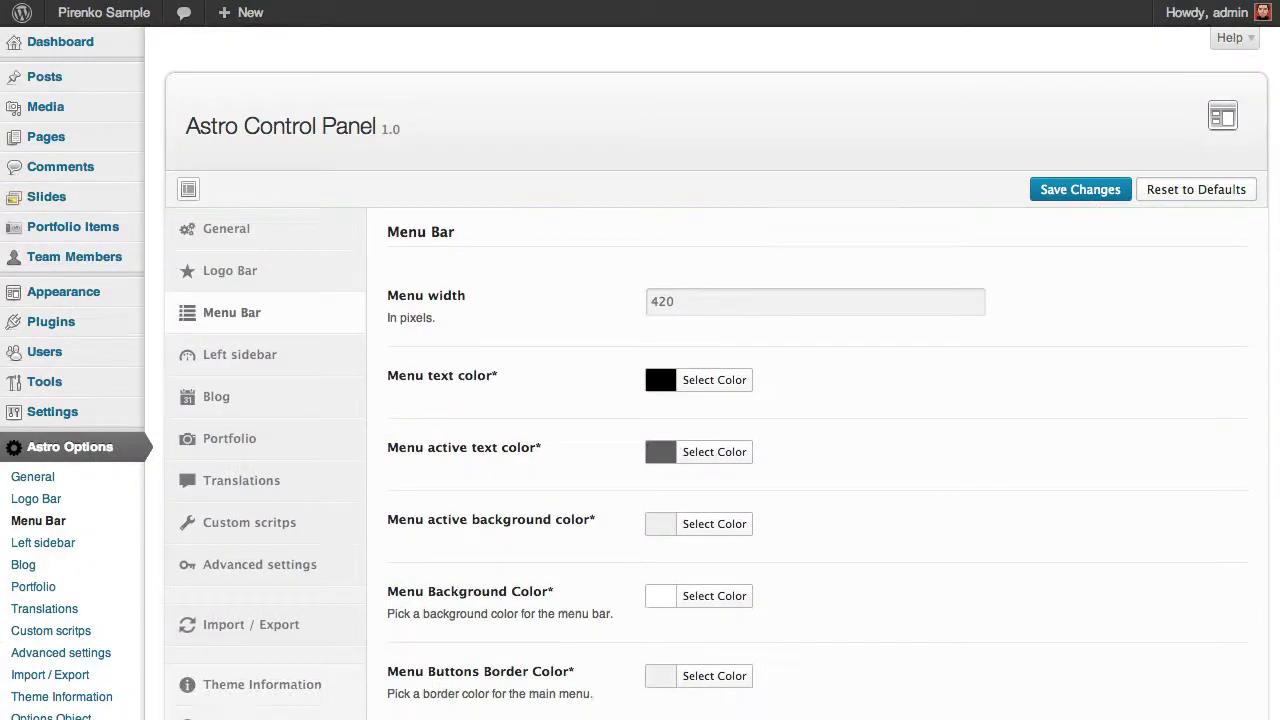
# - Set the menu width to 220 pixels and save the theme settings
pyautogui.moveTo(699, 307); pyautogui.dragTo(566, 300)
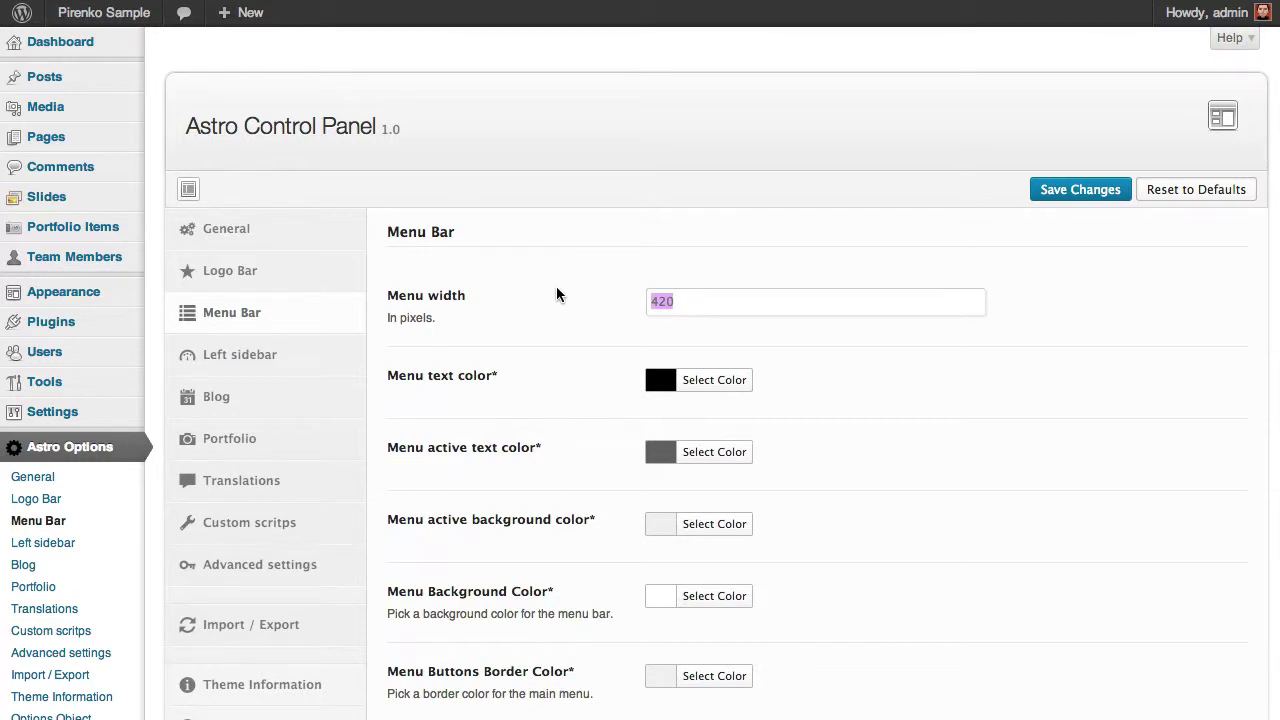
pyautogui.write('220')
pyautogui.click(1047, 200)
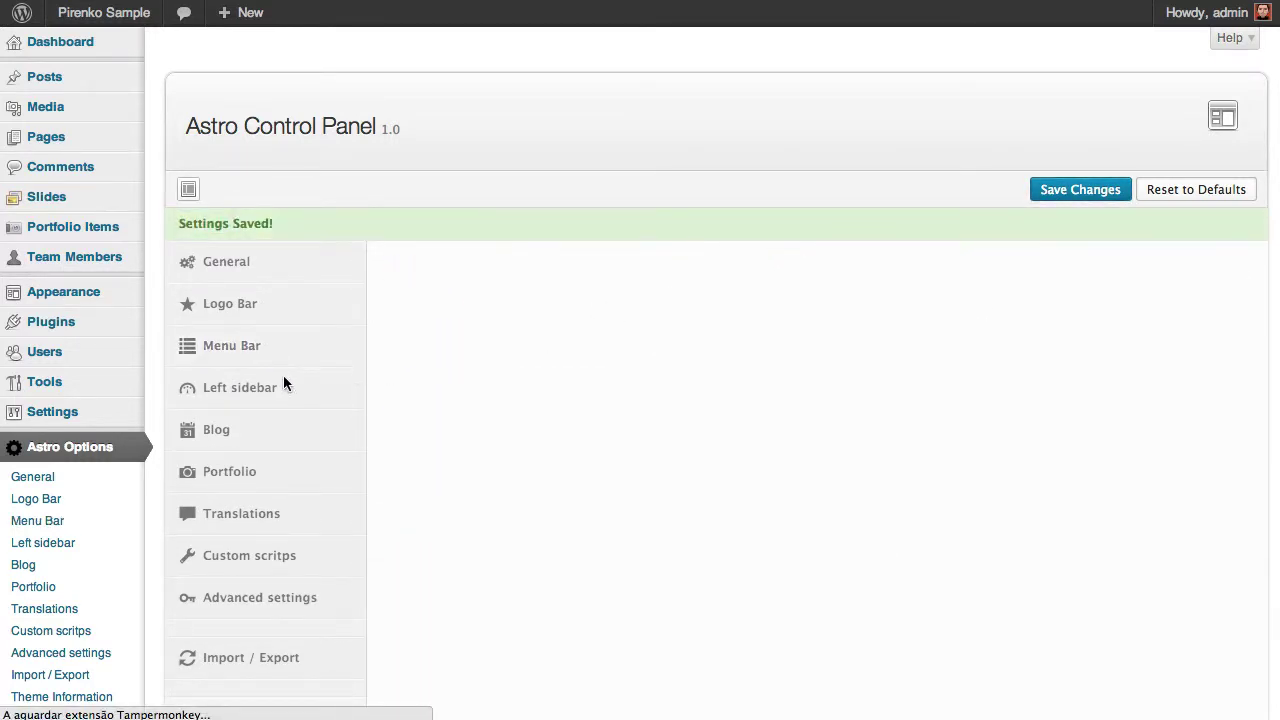
# - Examine the Left sidebar colors and the Blog options for archive template, slideshow, post details, like button, post links and author info
pyautogui.click(269, 397)
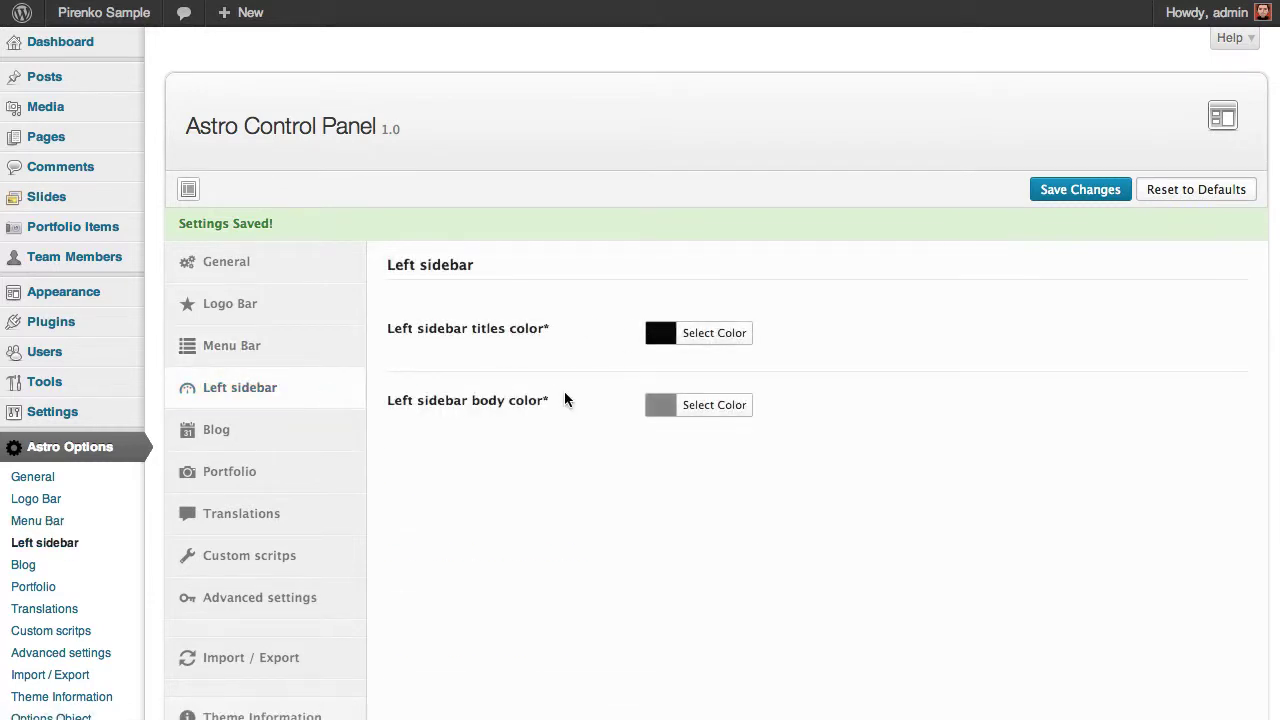
pyautogui.scroll(-5, 543, 418)
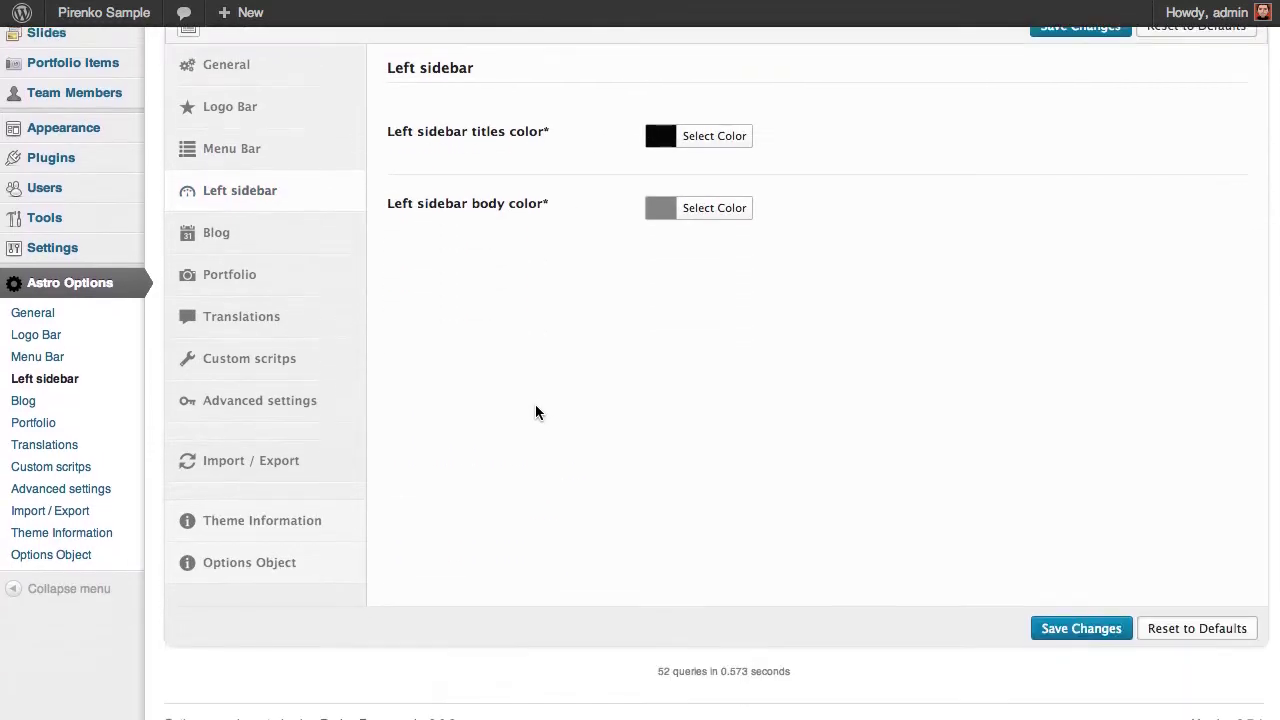
pyautogui.click(270, 240)
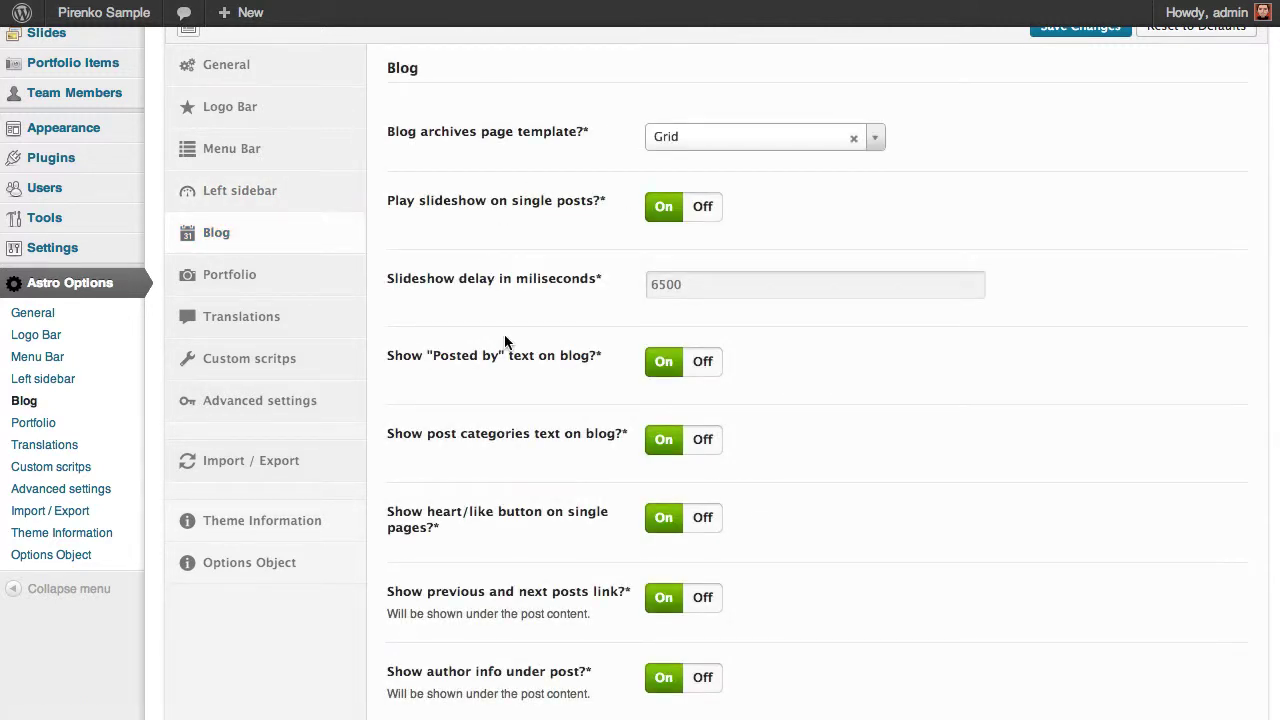
pyautogui.scroll(-3, 551, 271)
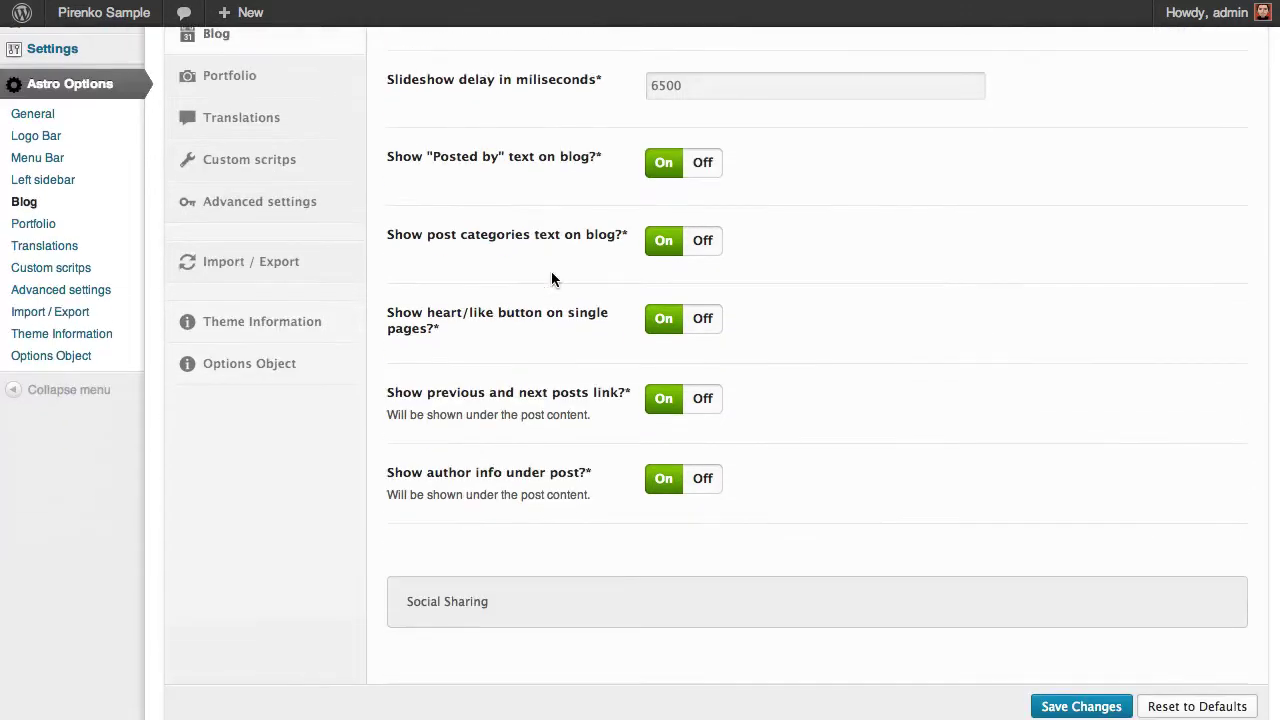
pyautogui.scroll(-2, 556, 315)
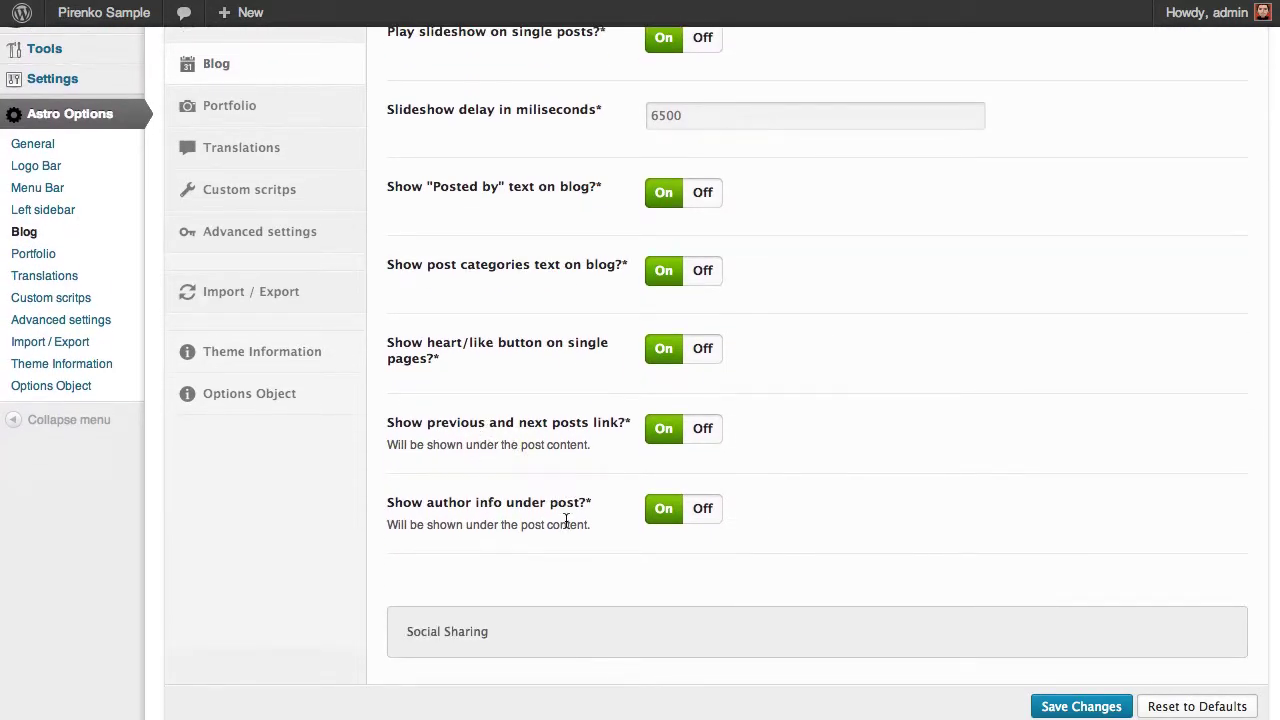
pyautogui.scroll(2, 523, 446)
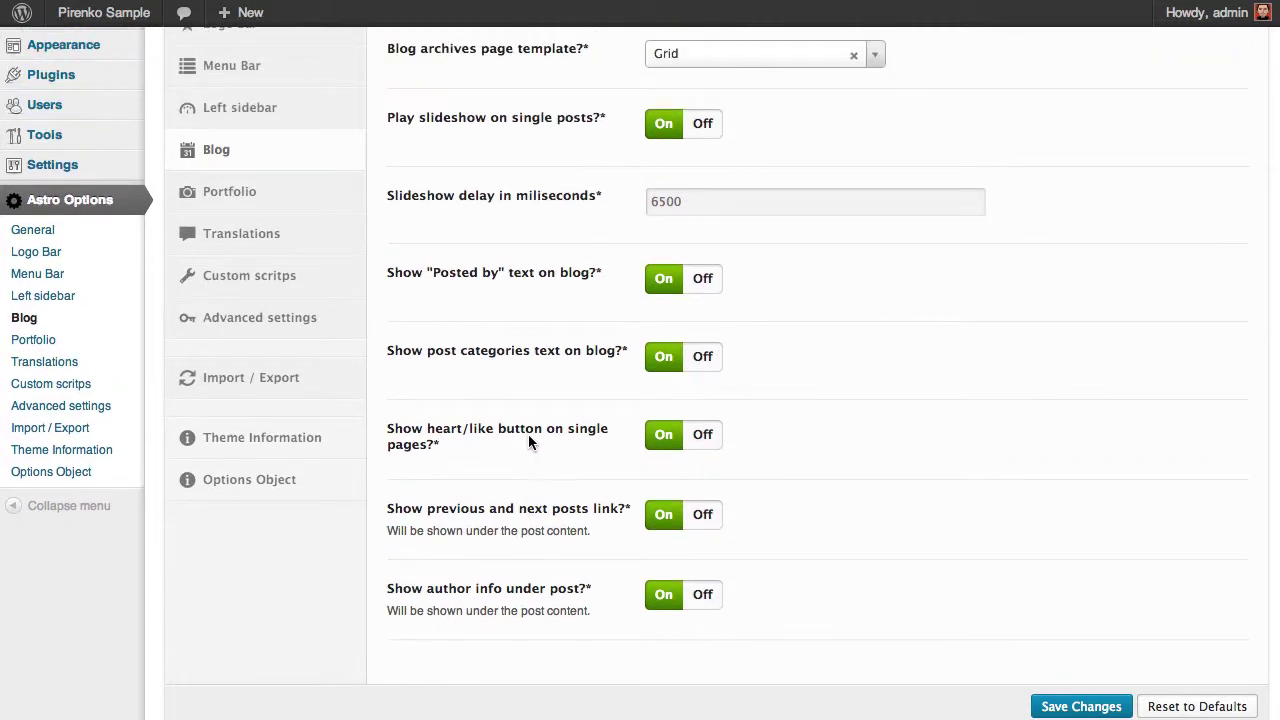
pyautogui.scroll(1, 531, 442)
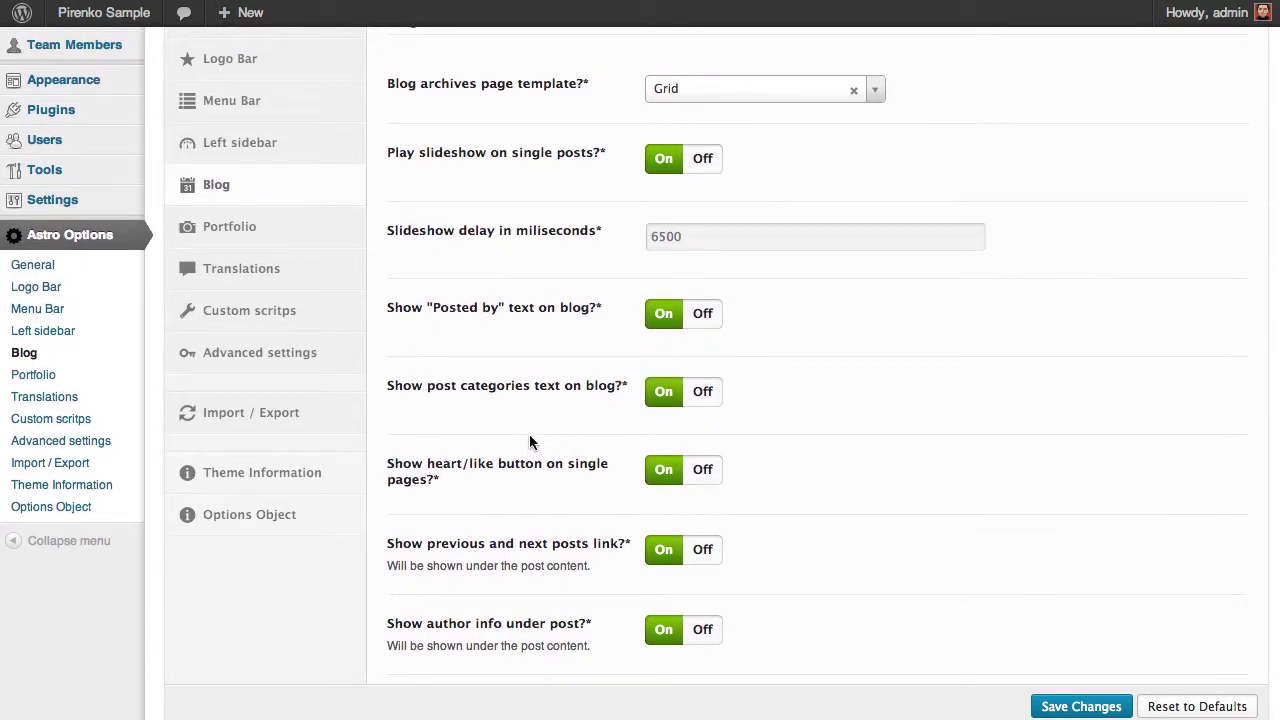
pyautogui.scroll(3, 529, 436)
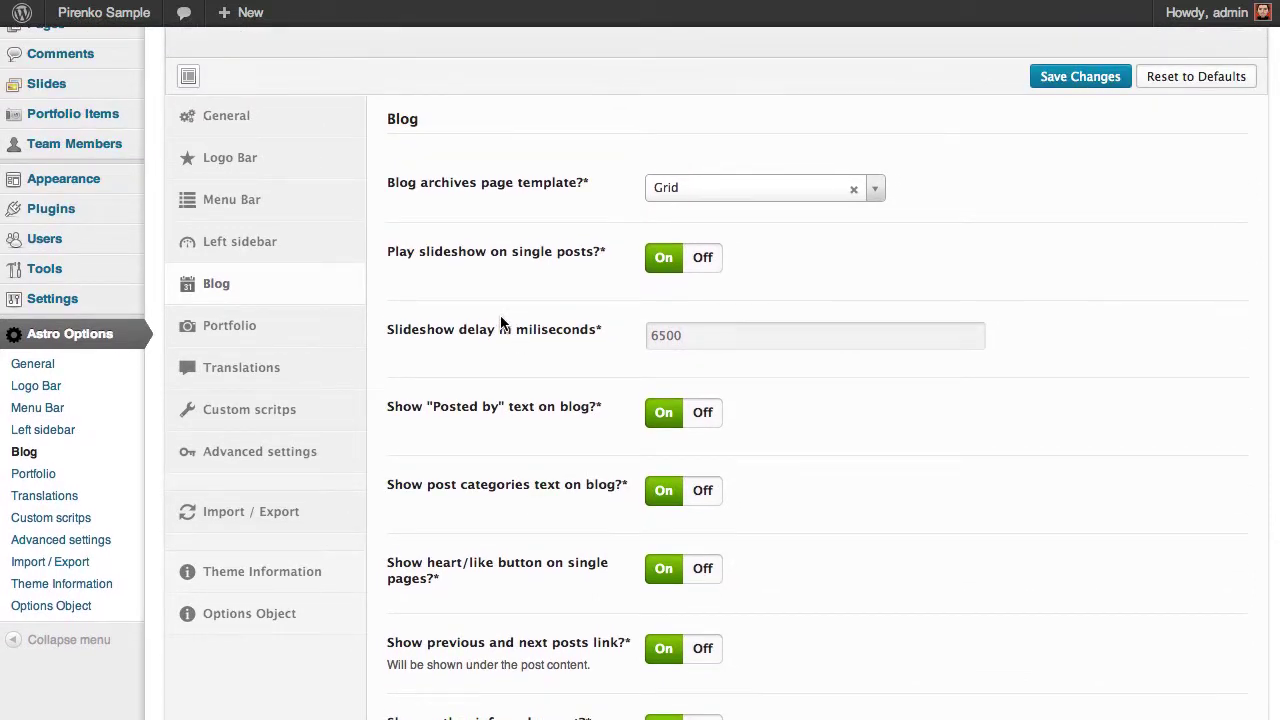
# - Examine the blog's Social Sharing options, including the sharing button toggle and the list of networks
pyautogui.scroll(-4, 502, 320)
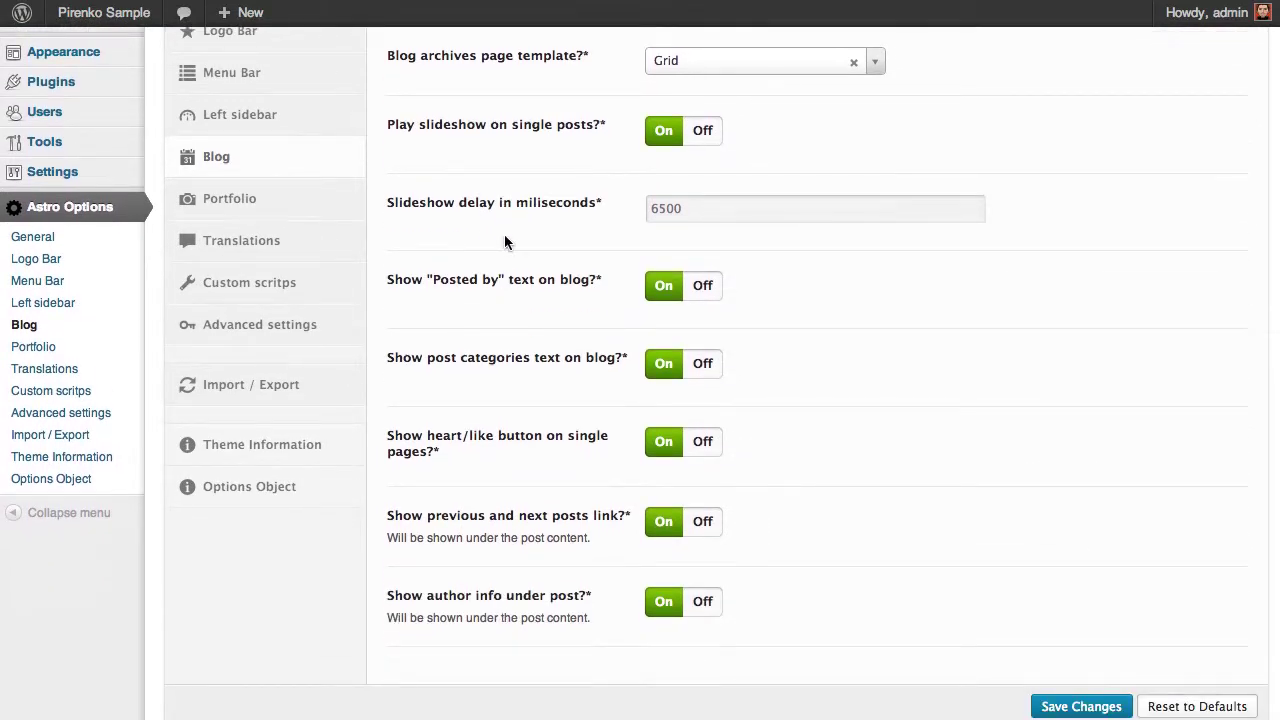
pyautogui.scroll(-15, 529, 270)
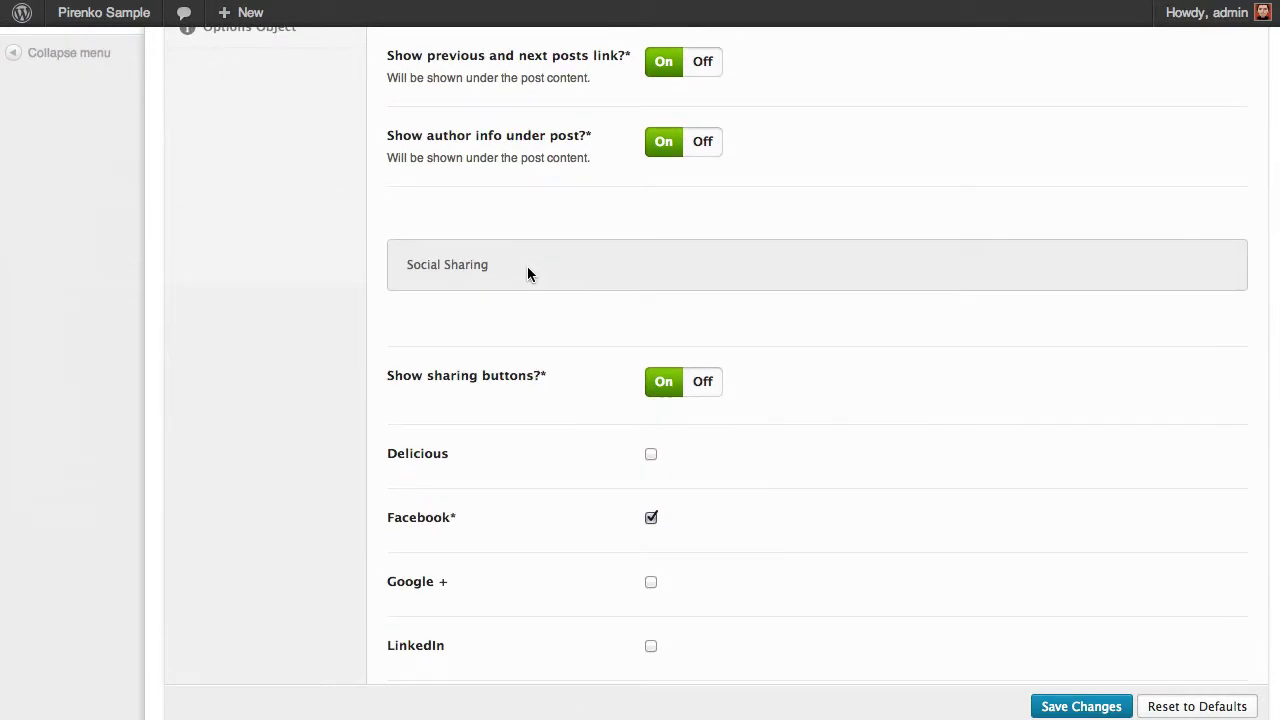
pyautogui.scroll(-6, 650, 295)
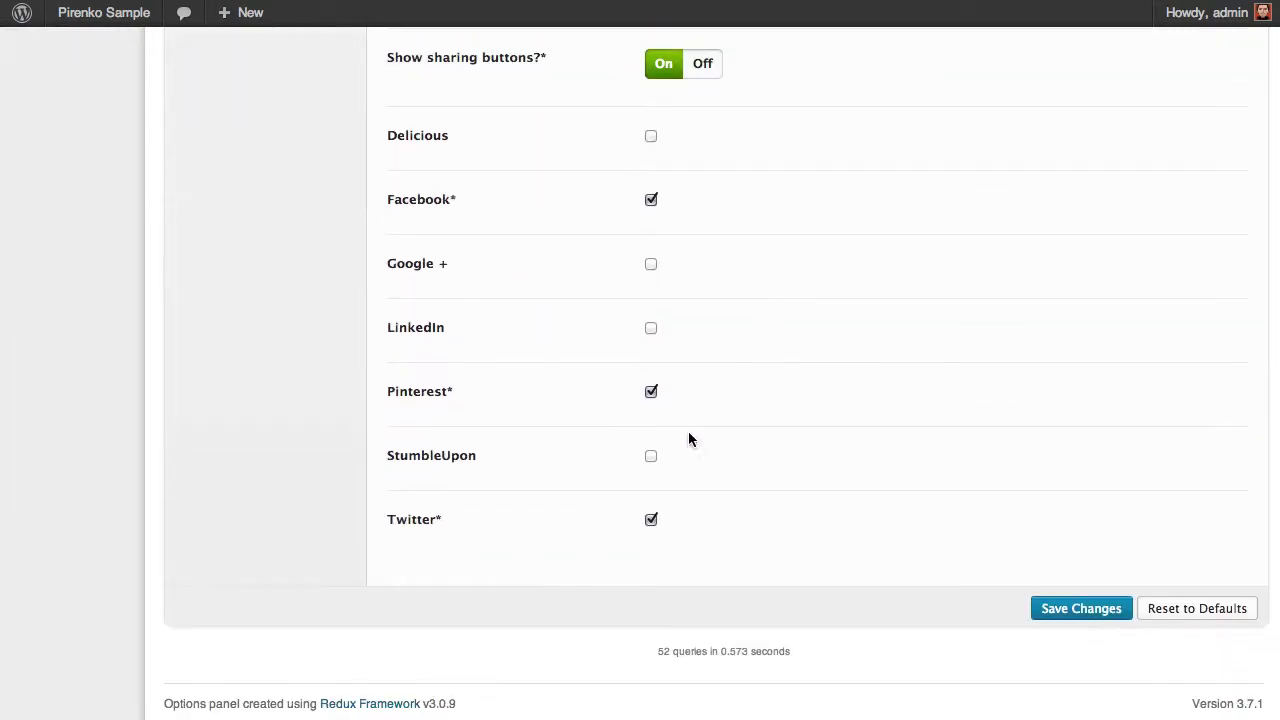
pyautogui.scroll(5, 688, 433)
pyautogui.scroll(15, 686, 433)
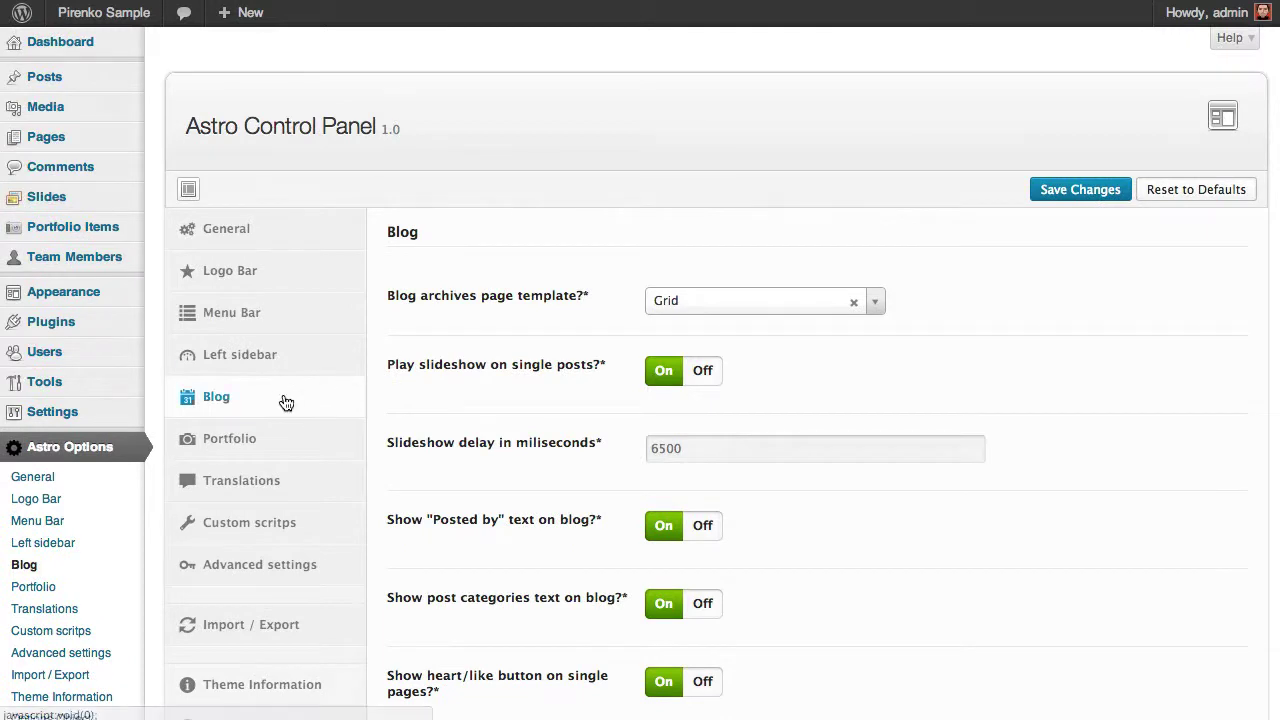
# - Examine the Portfolio options for archive template, single post layout, slideshow, date, skills, like button and sharing buttons
pyautogui.click(253, 445)
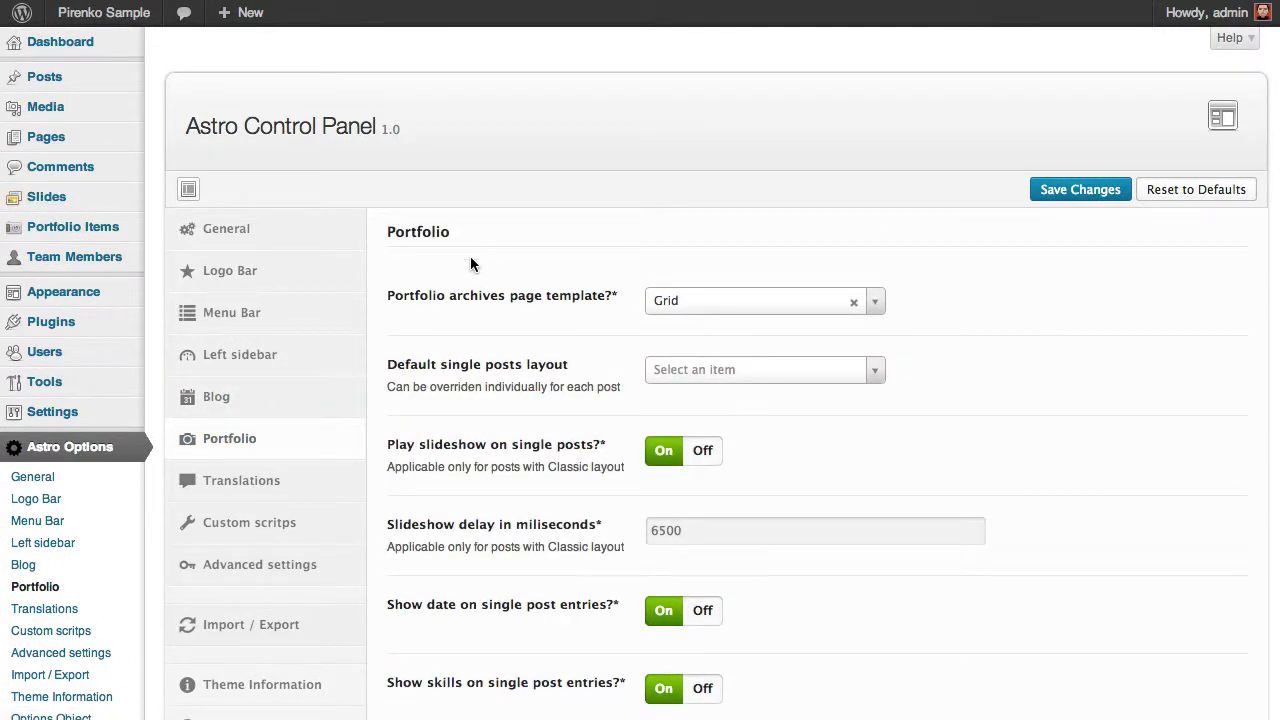
pyautogui.scroll(-2, 972, 369)
pyautogui.rightClick(972, 369)
pyautogui.click(941, 330)
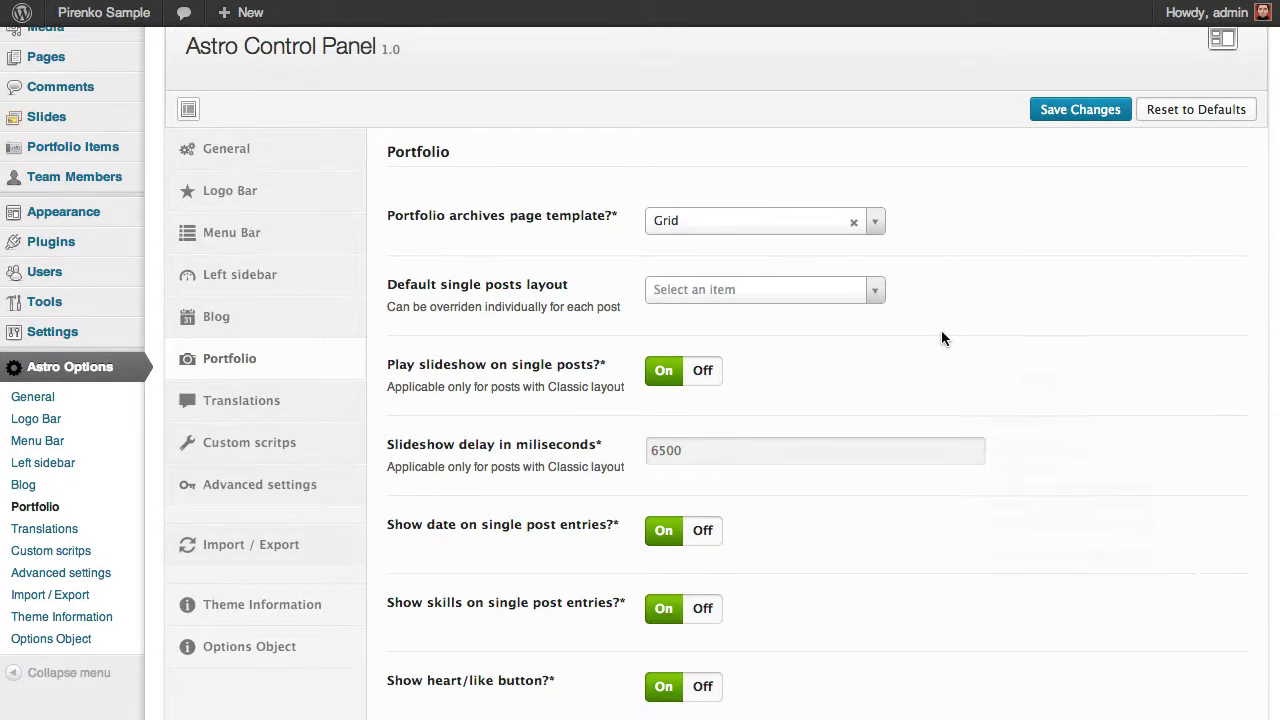
pyautogui.scroll(-3, 956, 357)
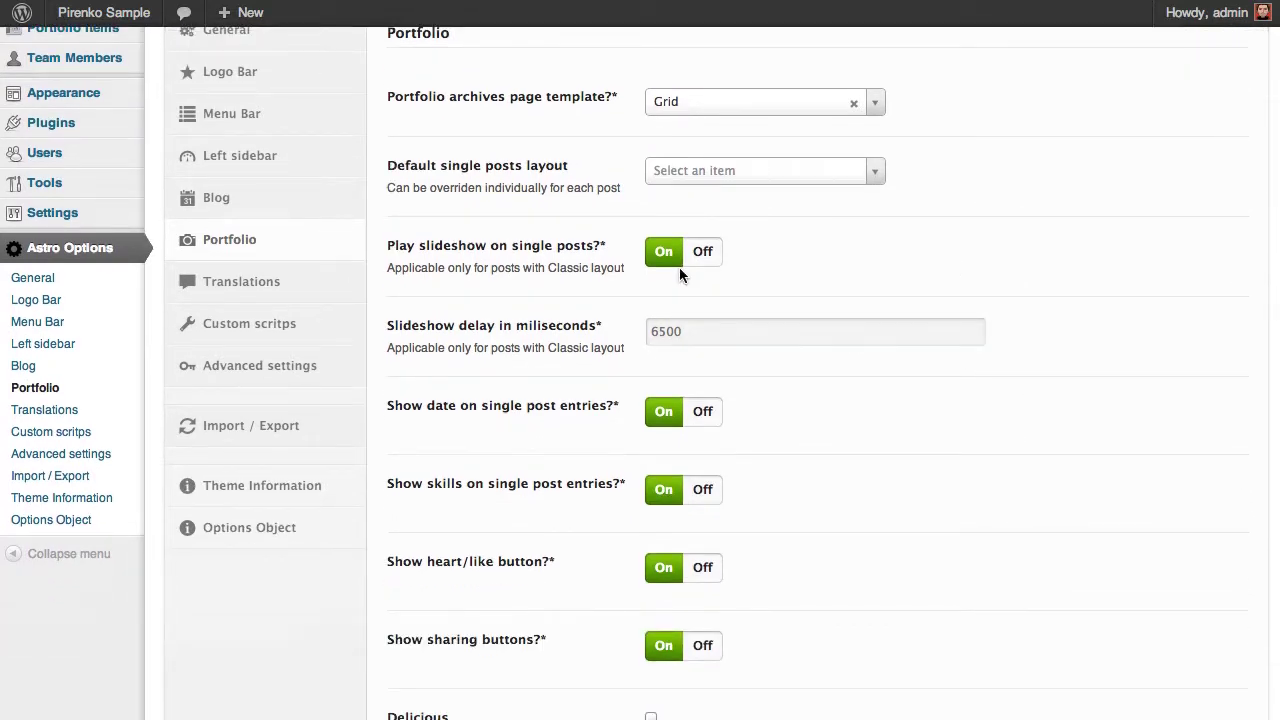
pyautogui.scroll(-4, 757, 389)
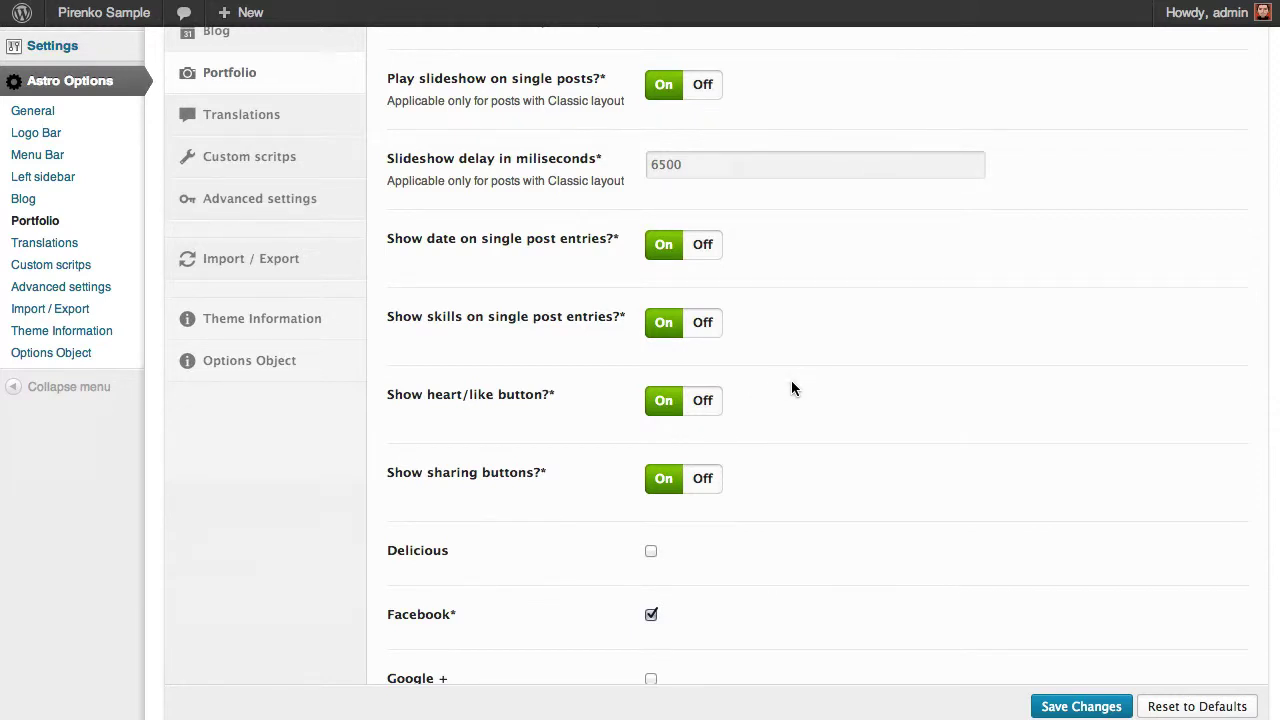
pyautogui.scroll(2, 792, 388)
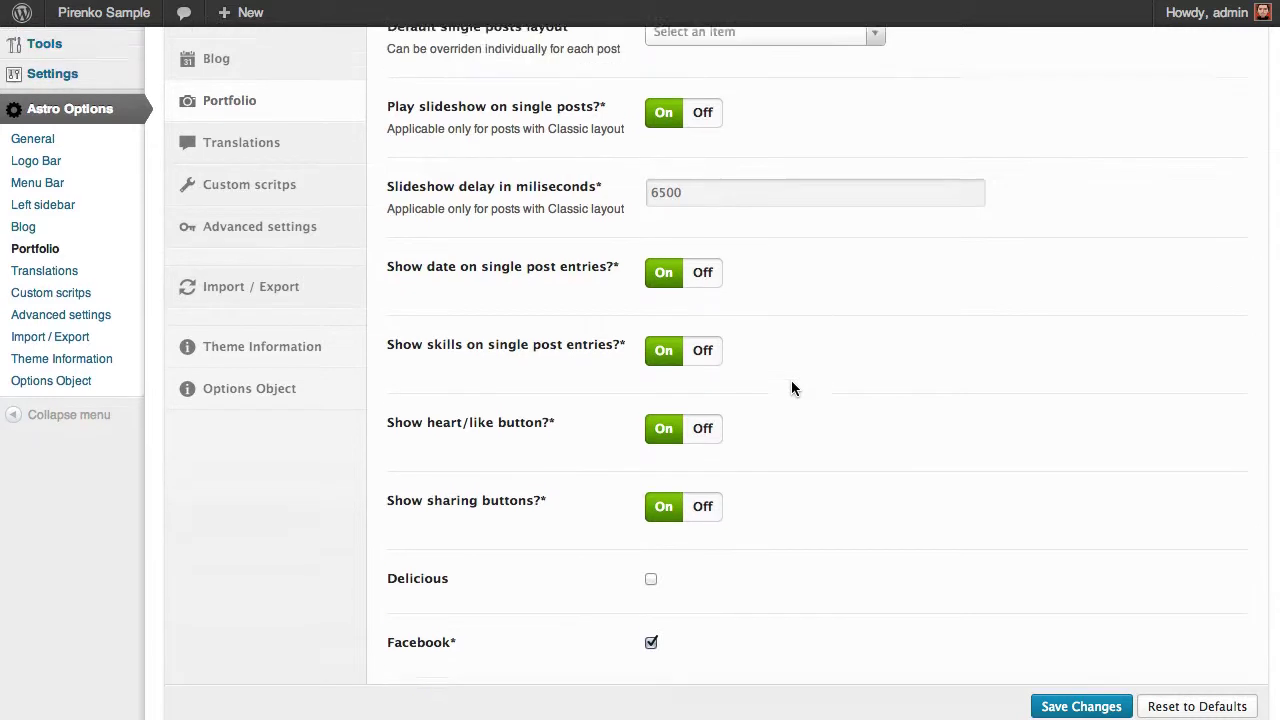
pyautogui.scroll(6, 791, 388)
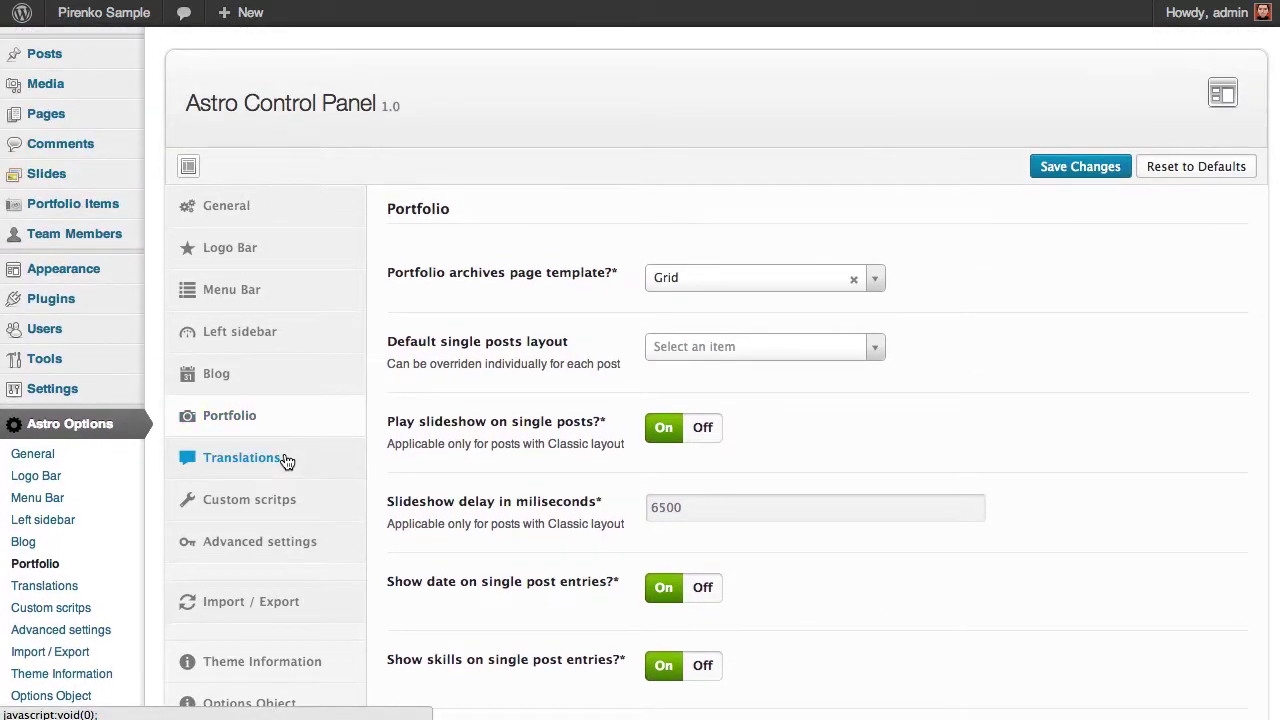
# - Examine the Translations options, from the .mo/WPML toggle through the General, 404 Error Page, Blog, Comments Section and Contact Page texts
pyautogui.click(288, 457)
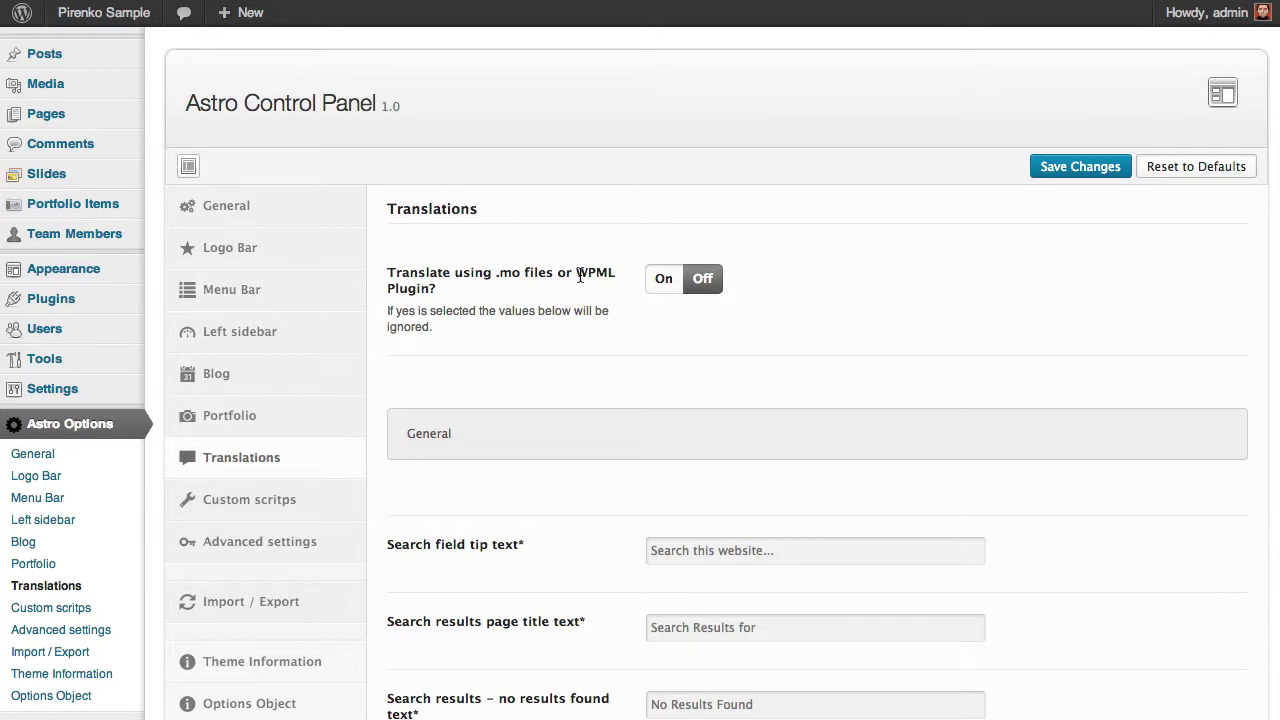
pyautogui.click(660, 280)
pyautogui.click(663, 279)
pyautogui.scroll(-3, 786, 277)
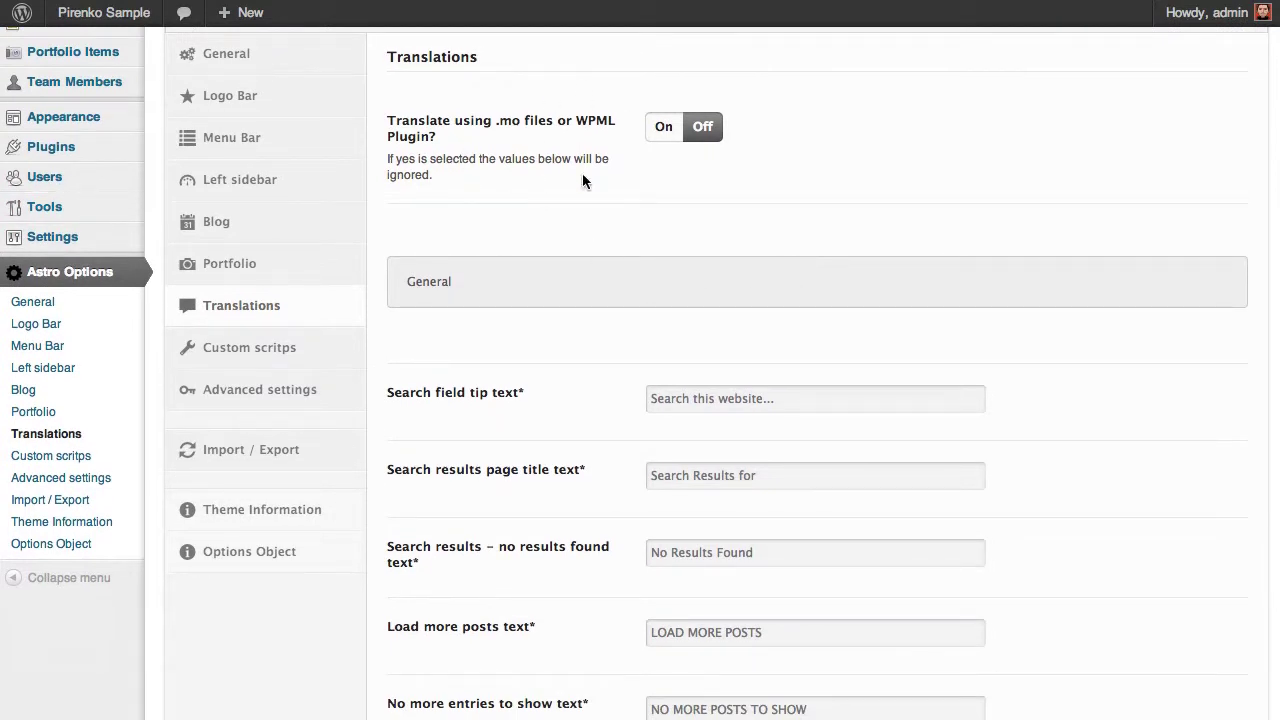
pyautogui.scroll(-9, 564, 258)
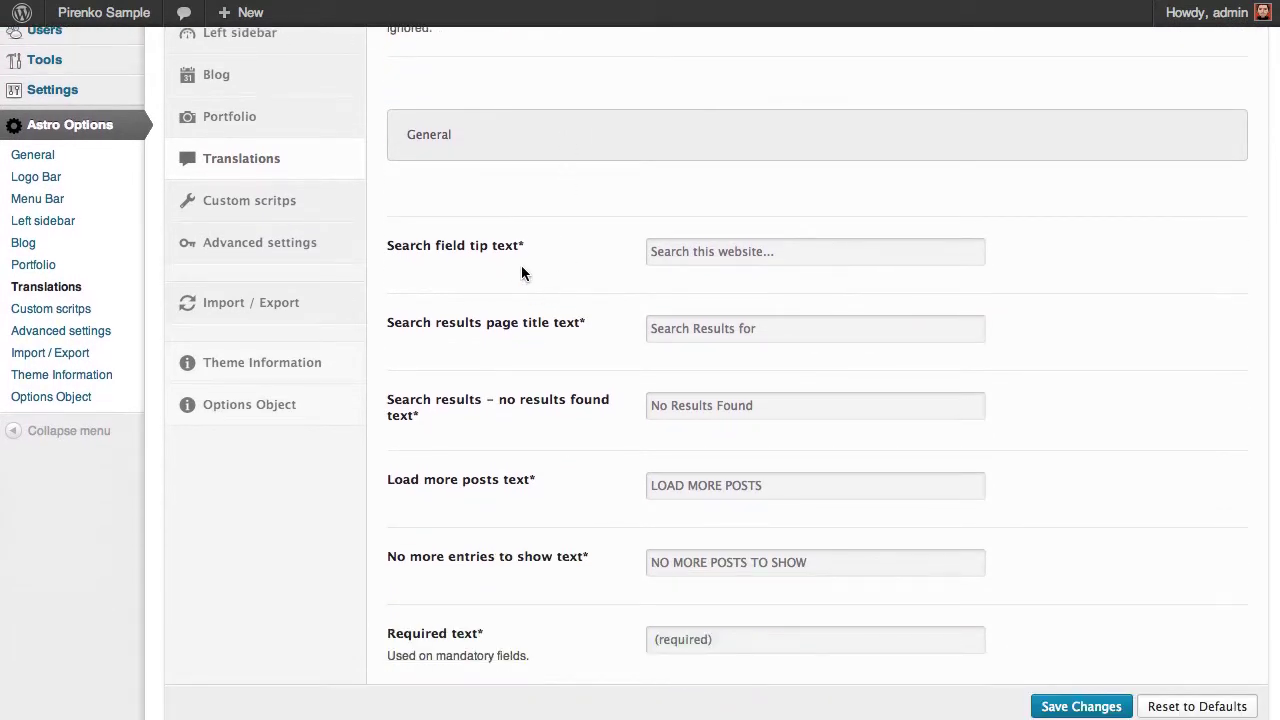
pyautogui.scroll(-16, 521, 265)
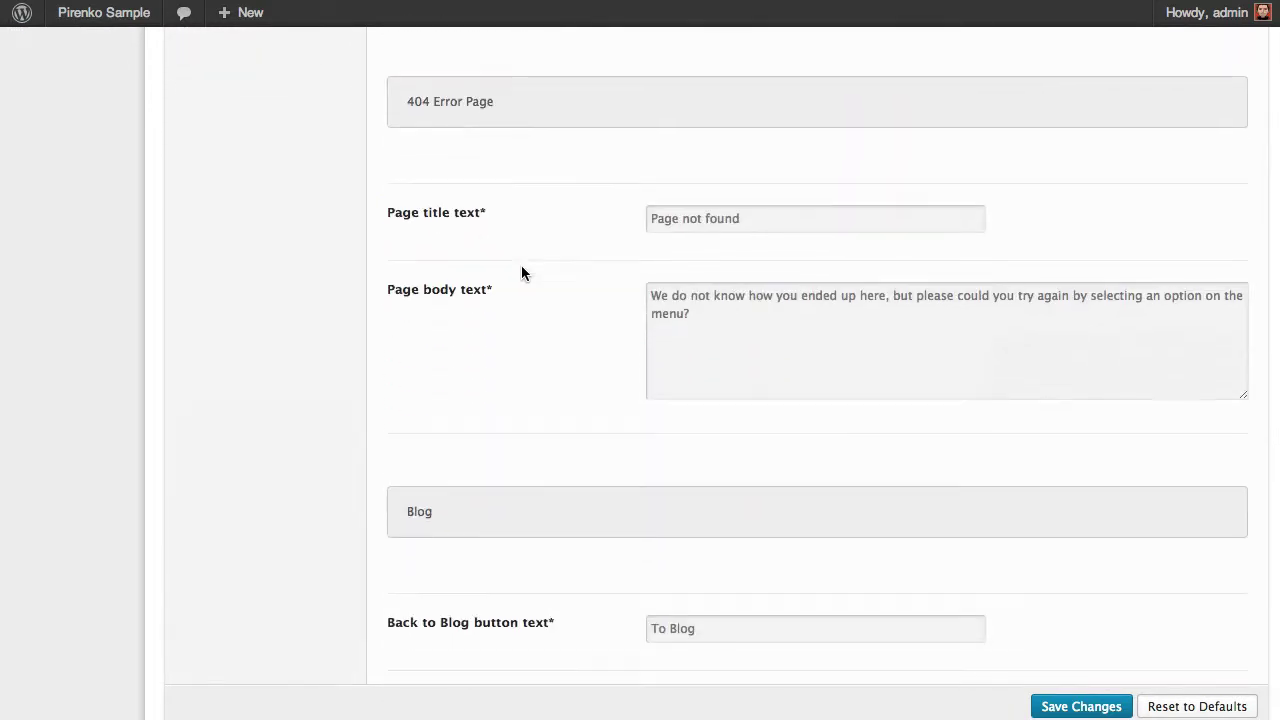
pyautogui.scroll(-20, 521, 265)
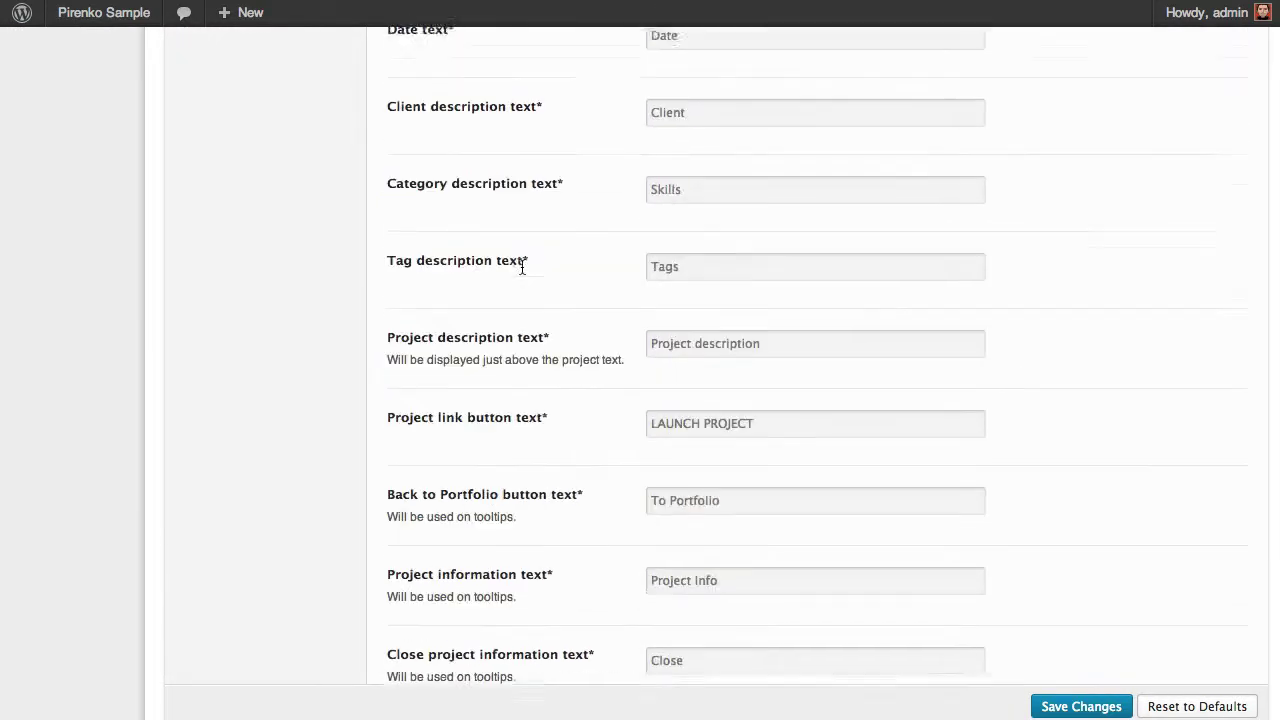
pyautogui.scroll(-20, 521, 266)
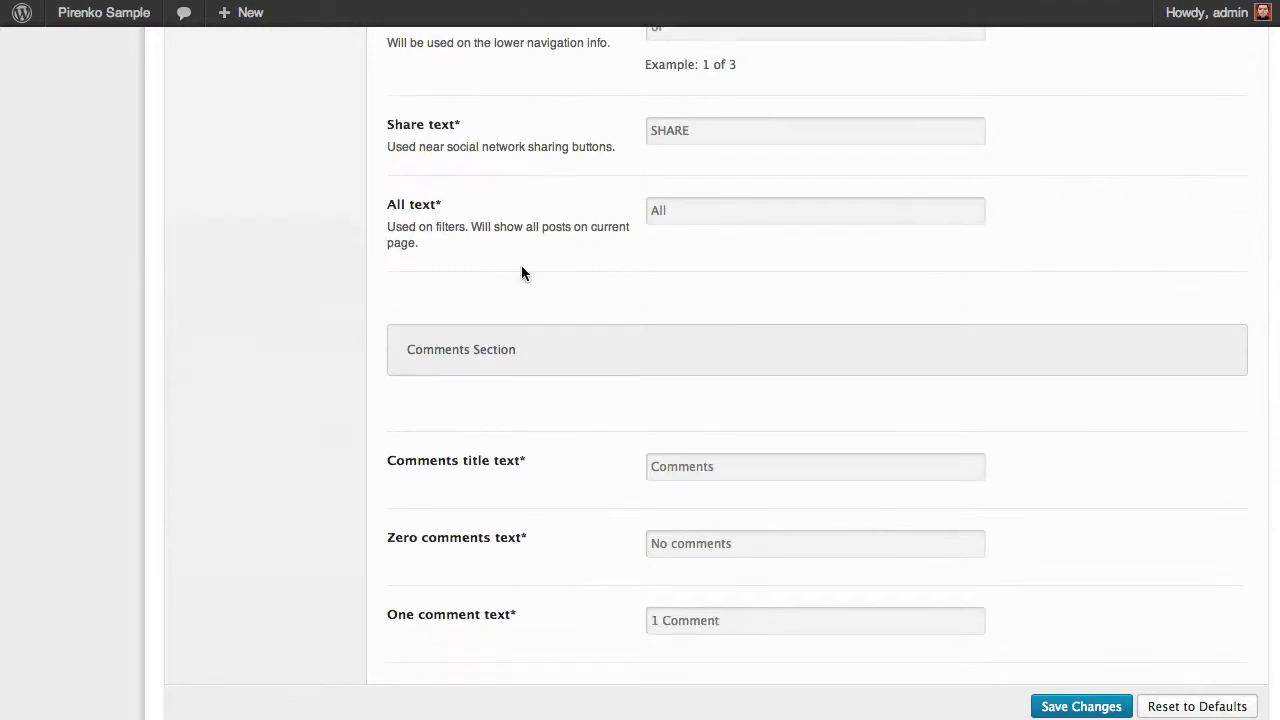
pyautogui.scroll(-20, 521, 266)
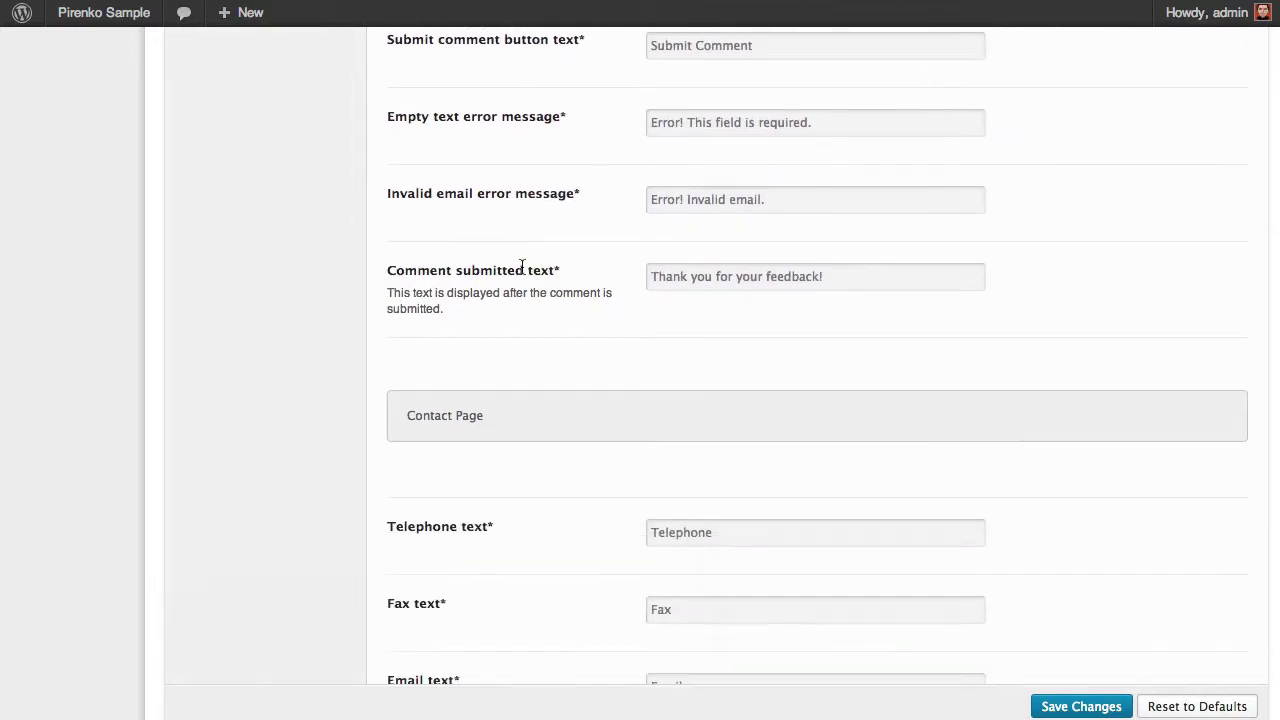
pyautogui.scroll(-2, 521, 272)
pyautogui.scroll(20, 521, 272)
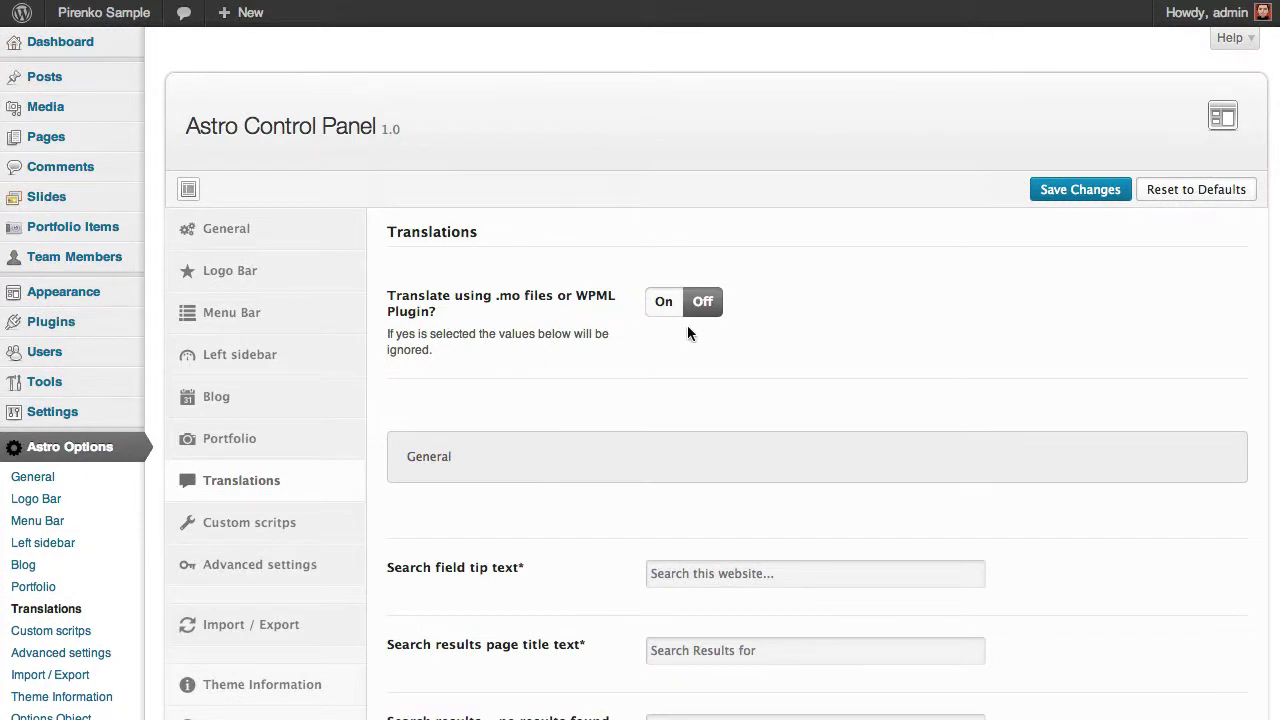
# - Turn translation using .mo files or the WPML Plugin on and back off, and review the General translation texts
pyautogui.click(657, 303)
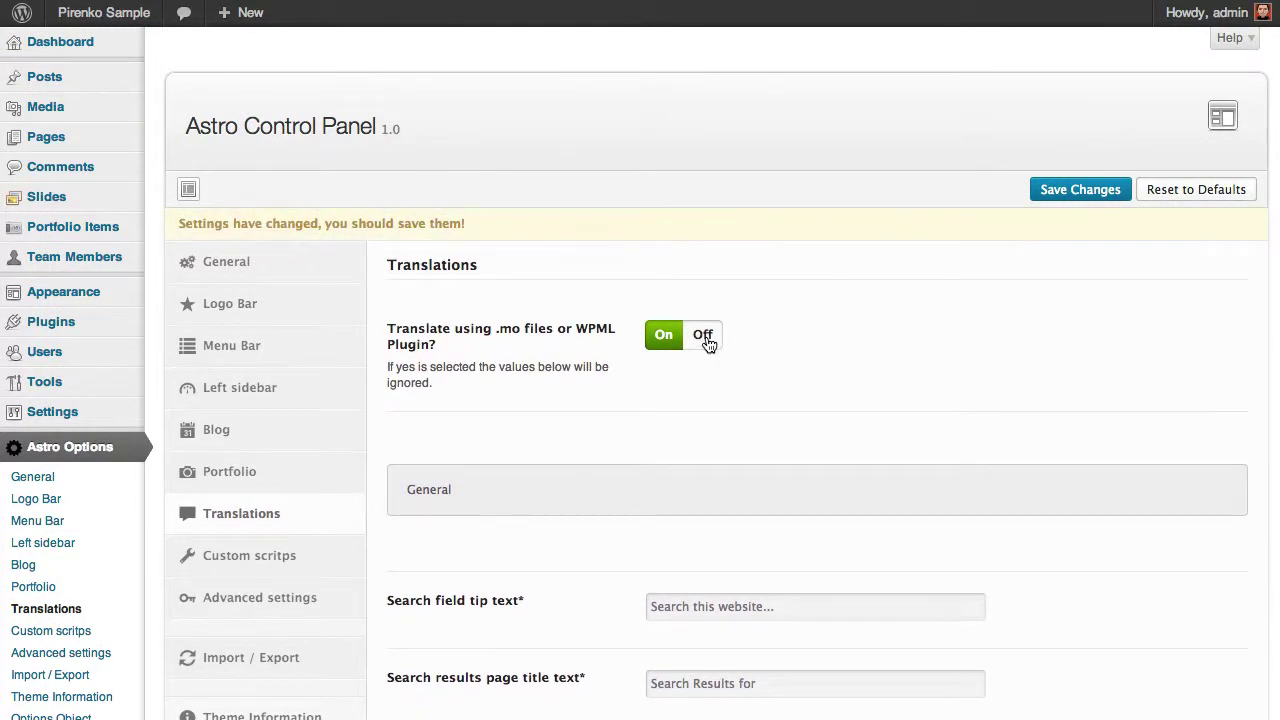
pyautogui.click(702, 335)
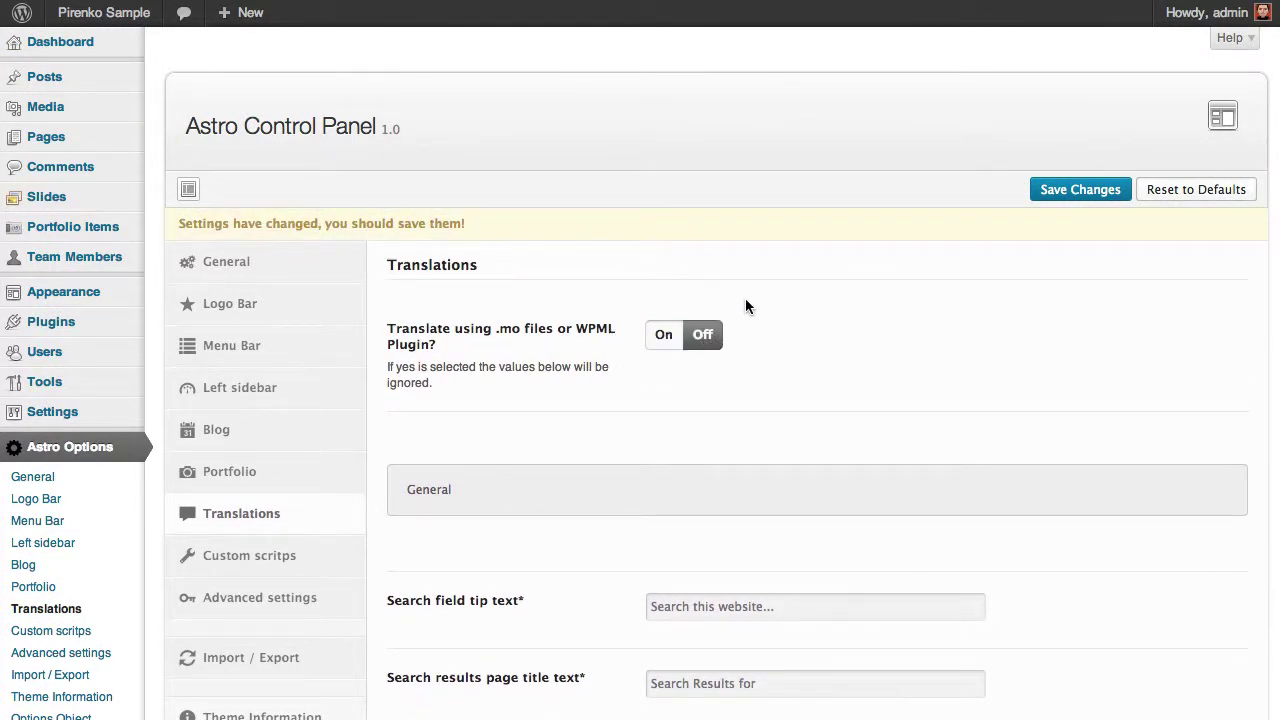
pyautogui.scroll(-15, 606, 405)
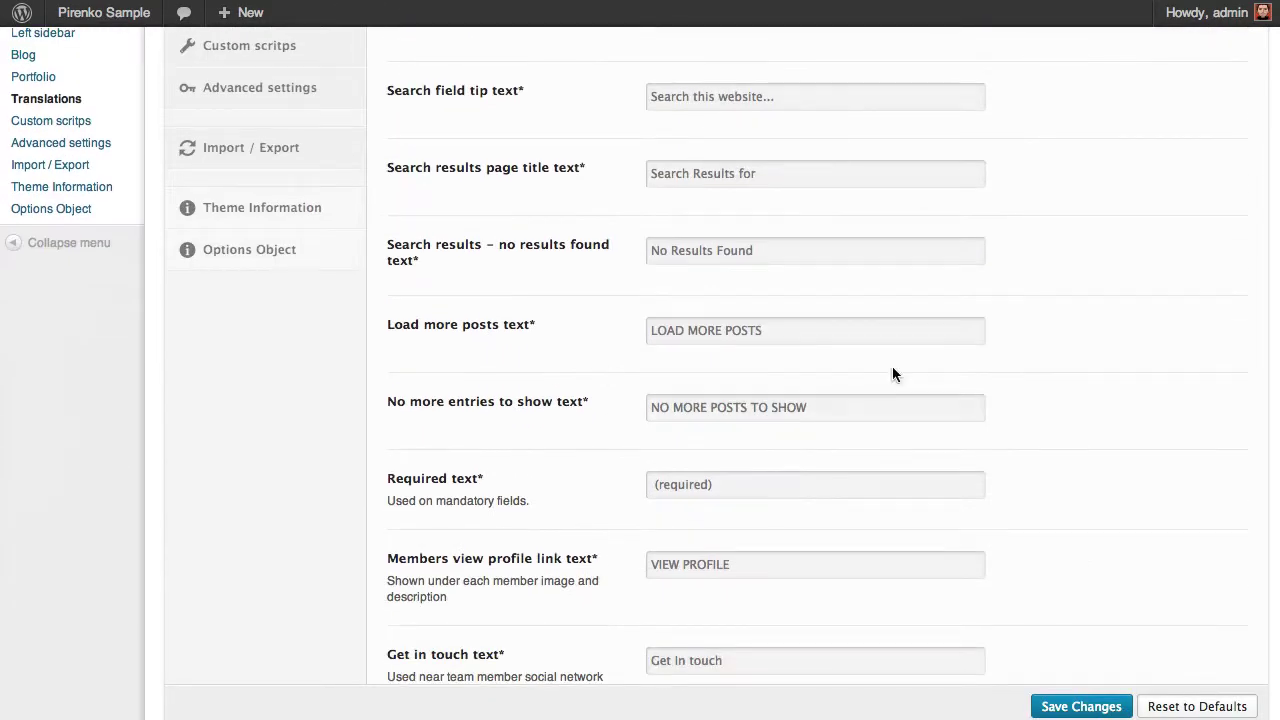
pyautogui.scroll(15, 701, 320)
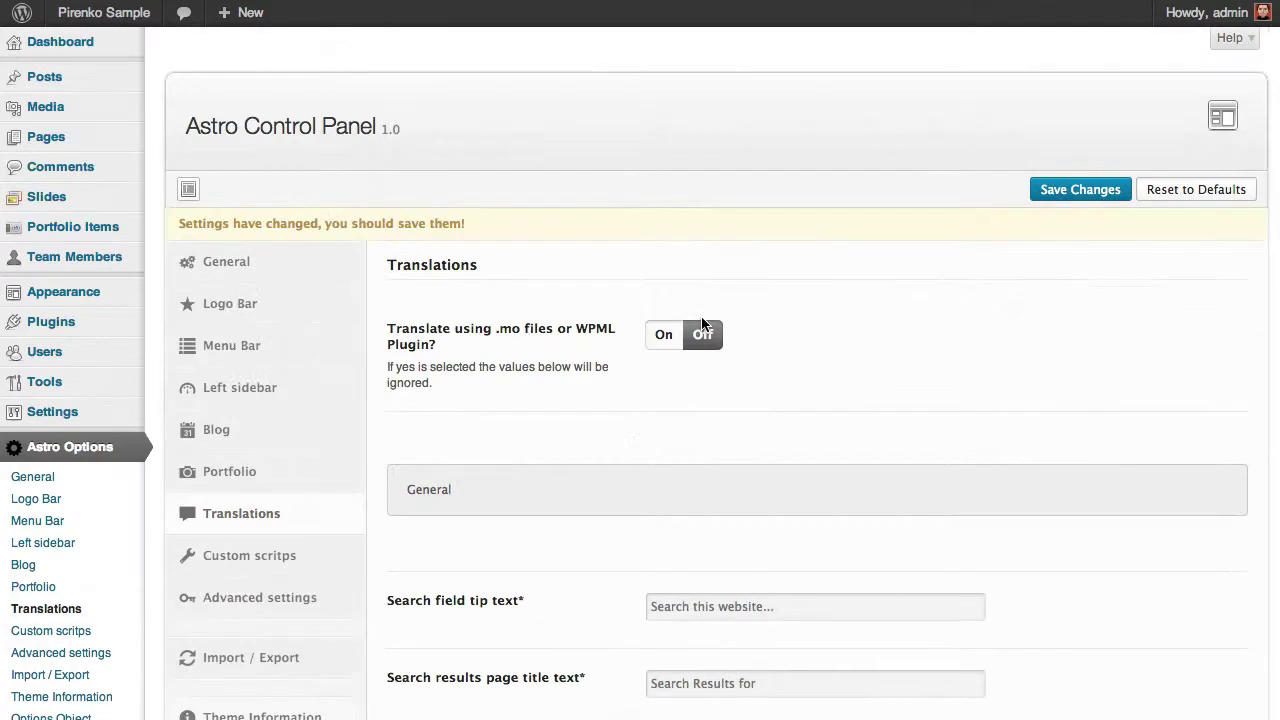
pyautogui.scroll(-3, 505, 380)
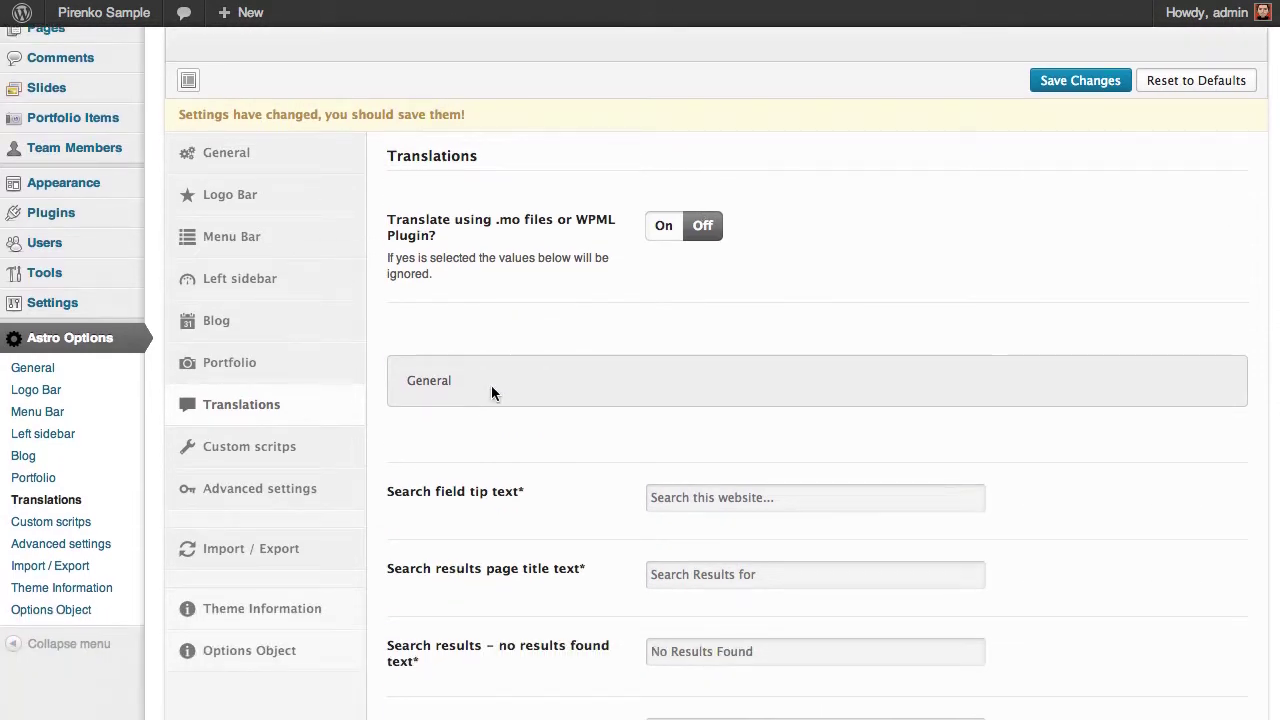
# - Examine the custom scripts section's Tracking Code, Custom CSS and Custom Javascript fields
pyautogui.click(259, 451)
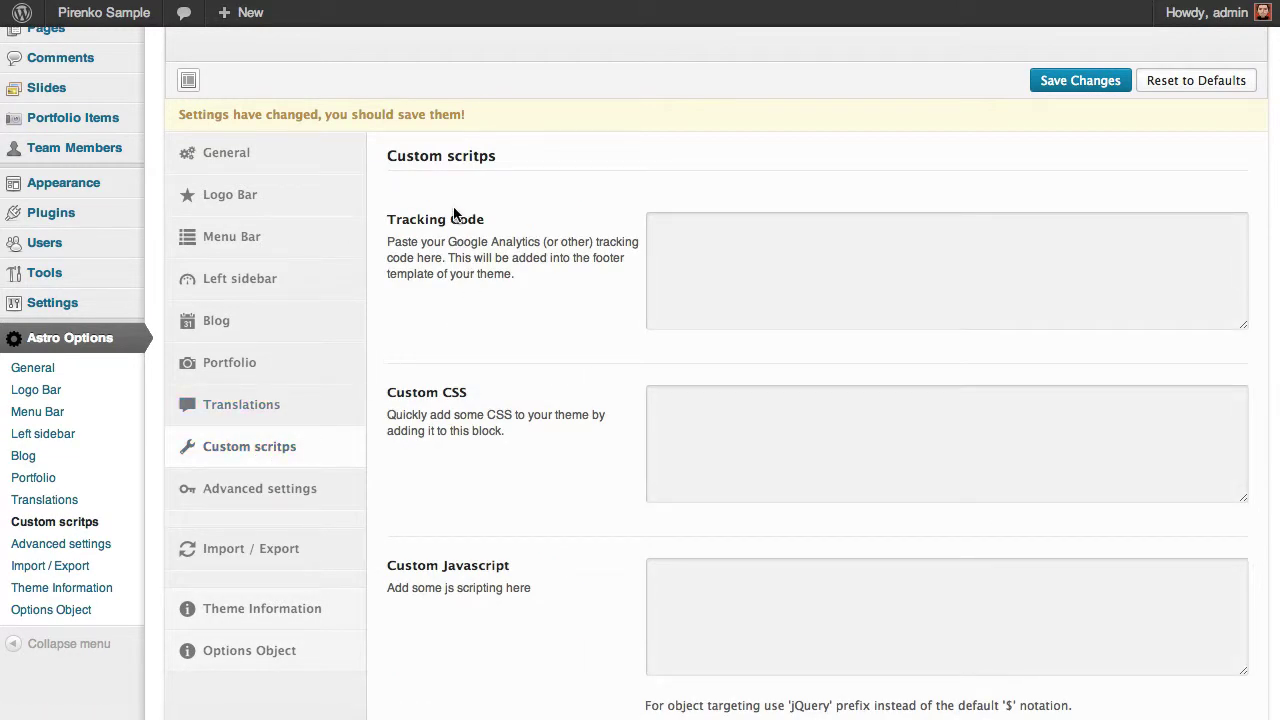
pyautogui.scroll(-1, 498, 301)
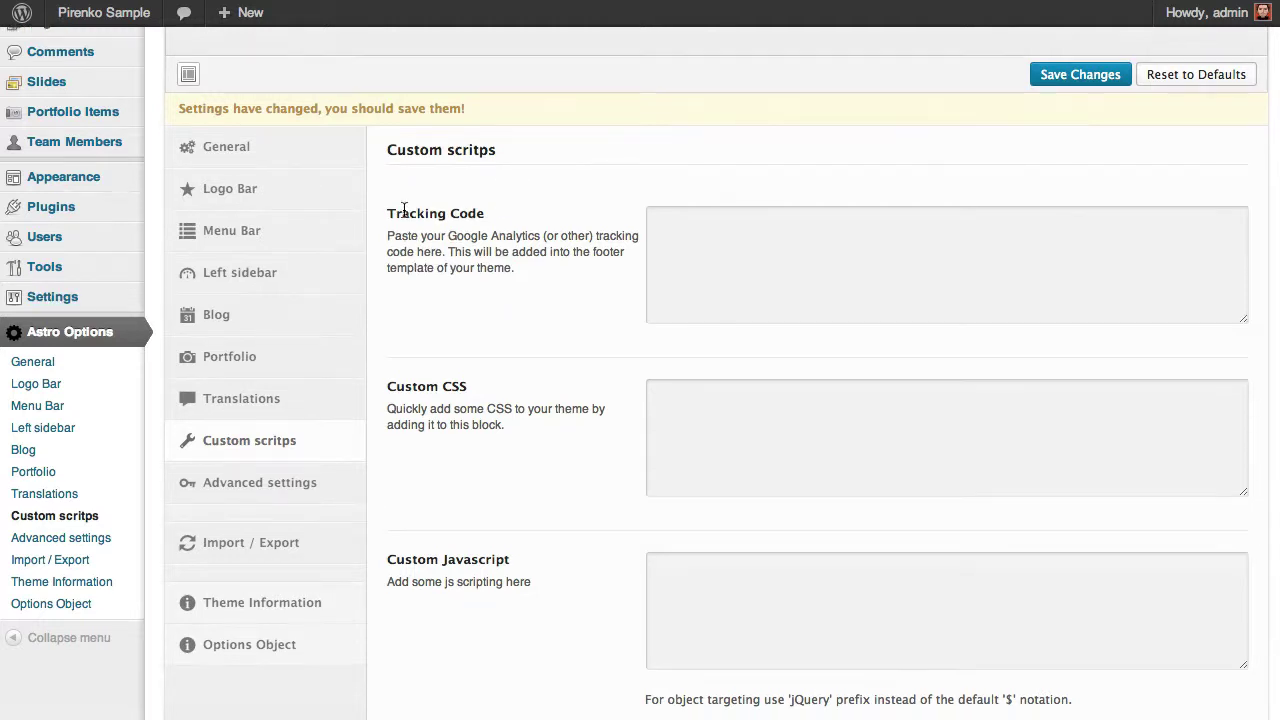
pyautogui.click(828, 226)
pyautogui.click(760, 430)
pyautogui.scroll(-3, 763, 329)
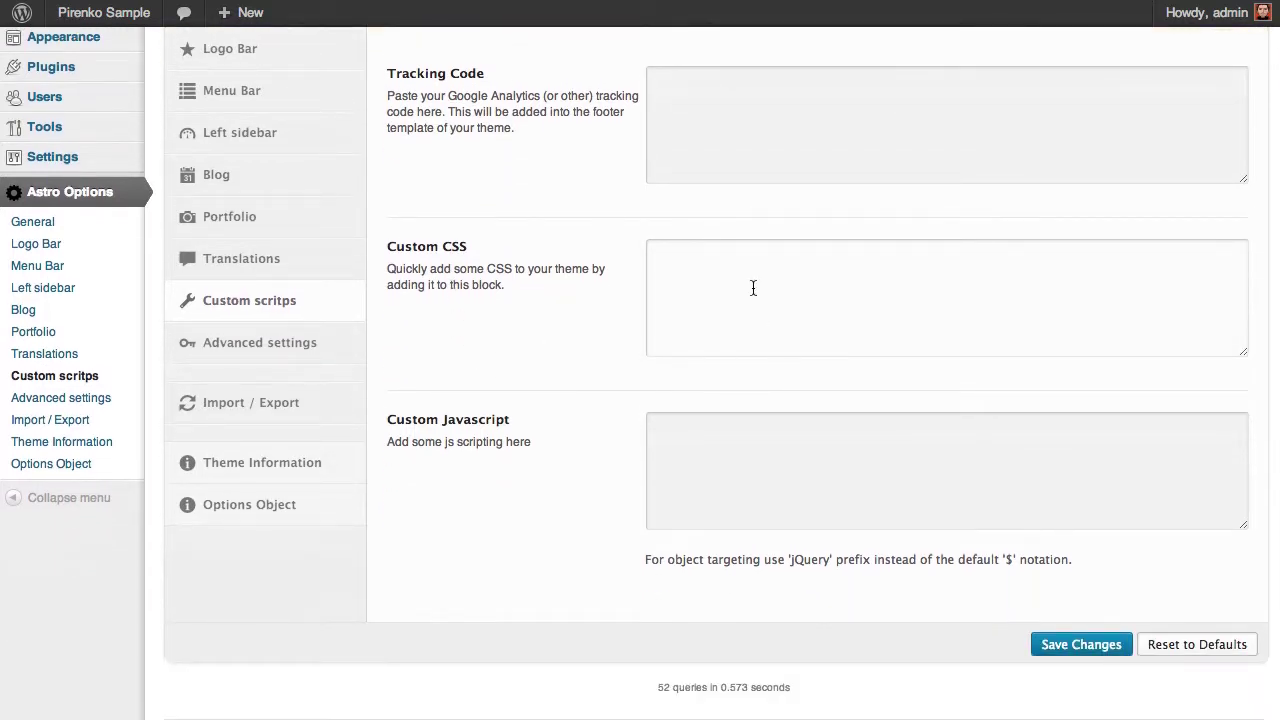
pyautogui.click(694, 461)
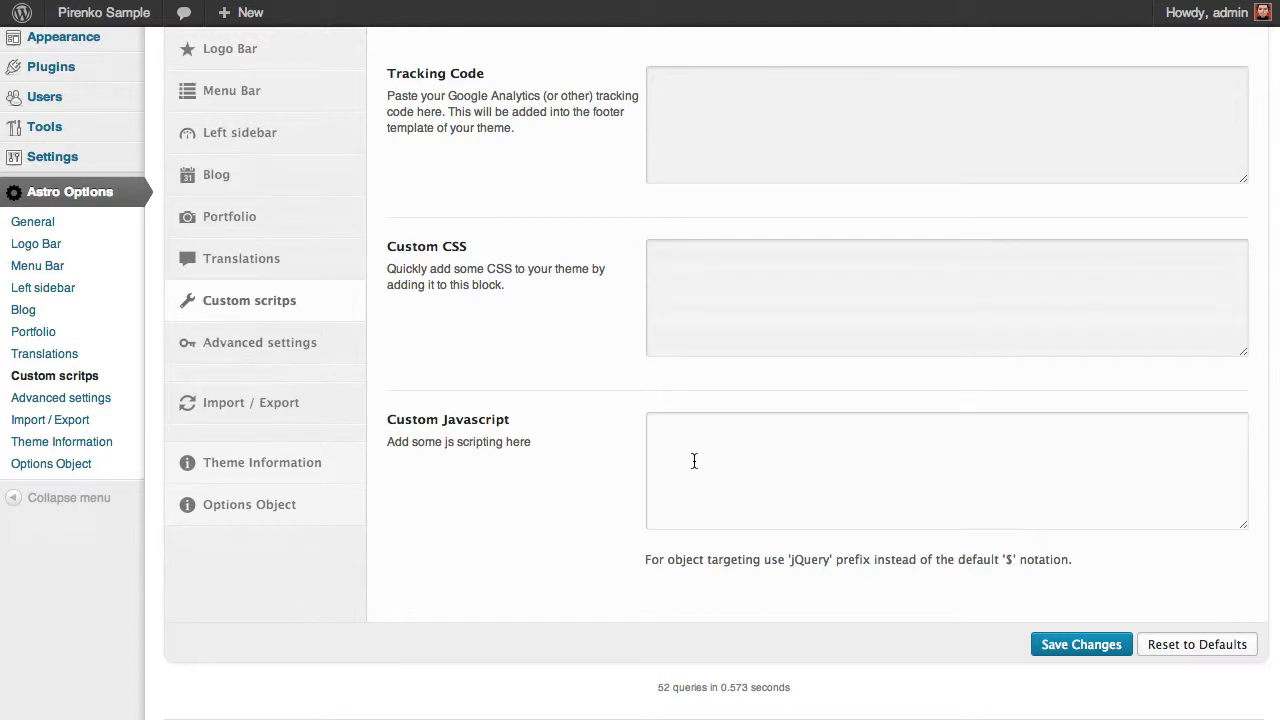
pyautogui.click(550, 424)
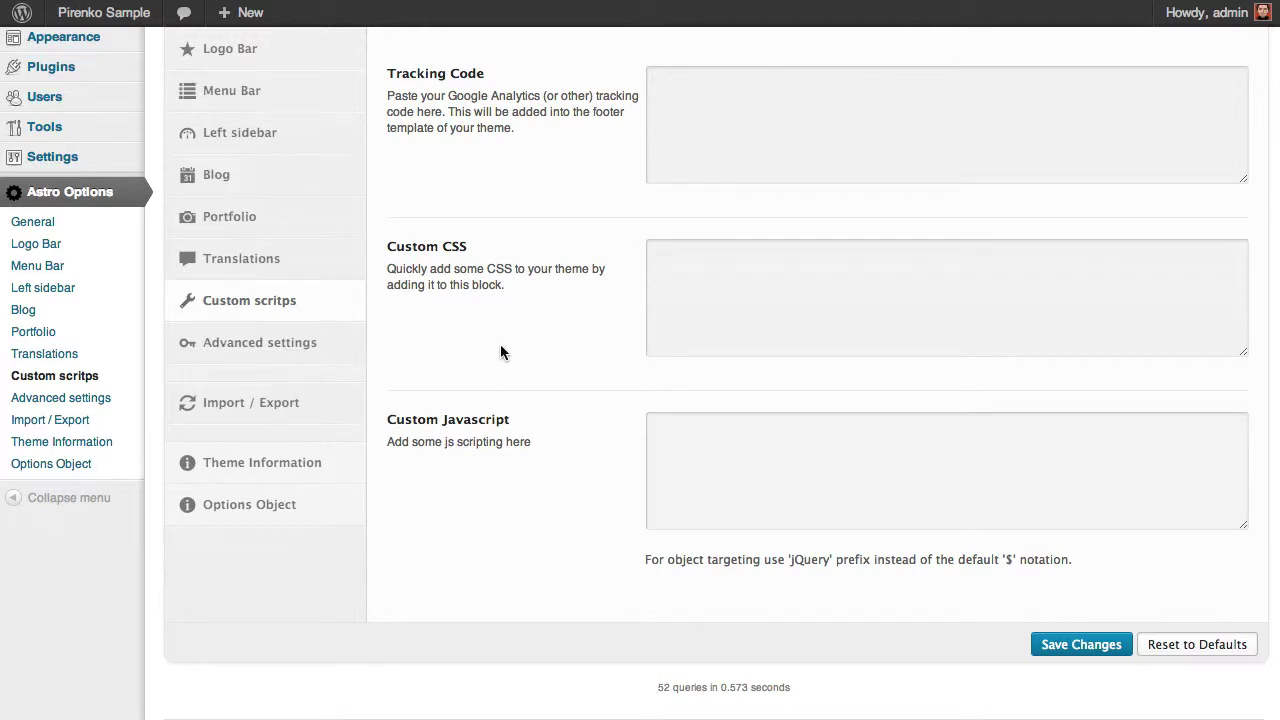
# - Examine the Advanced settings, including the permalinks note and the portfolio, skills, tag, slides, members and team slugs
pyautogui.click(280, 345)
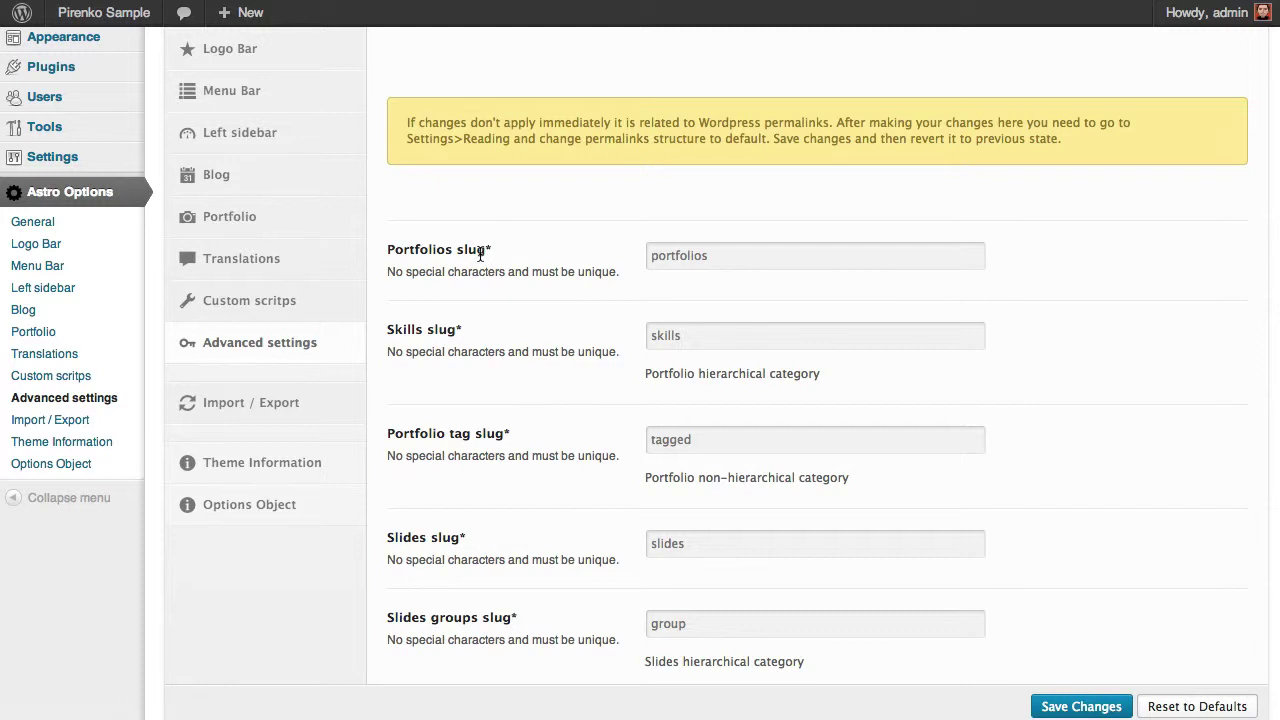
pyautogui.scroll(-3, 699, 263)
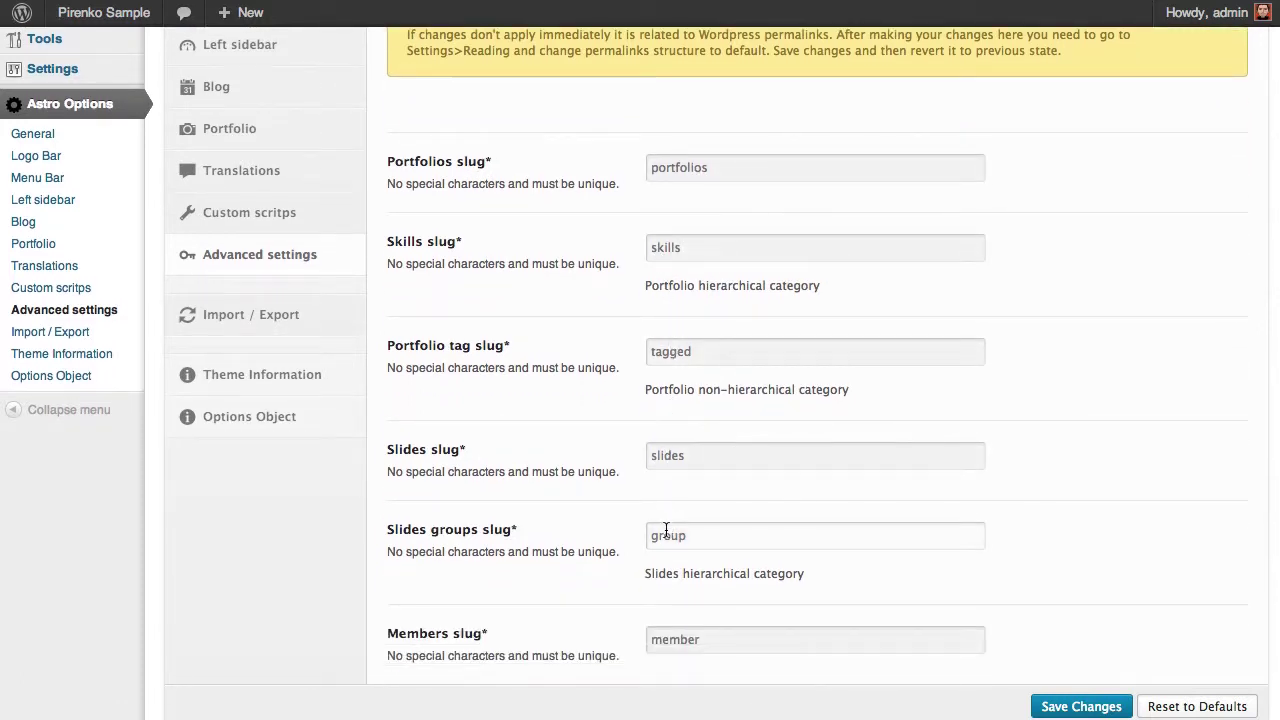
pyautogui.scroll(-5, 665, 535)
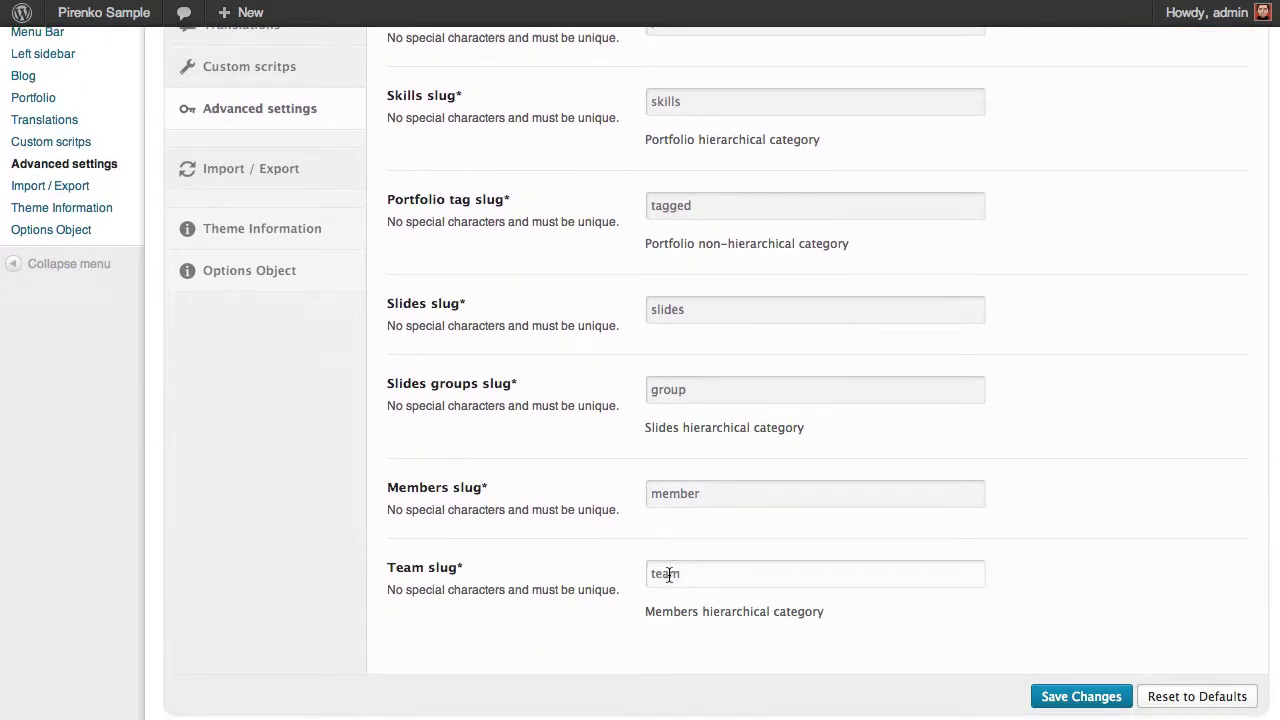
pyautogui.scroll(10, 628, 551)
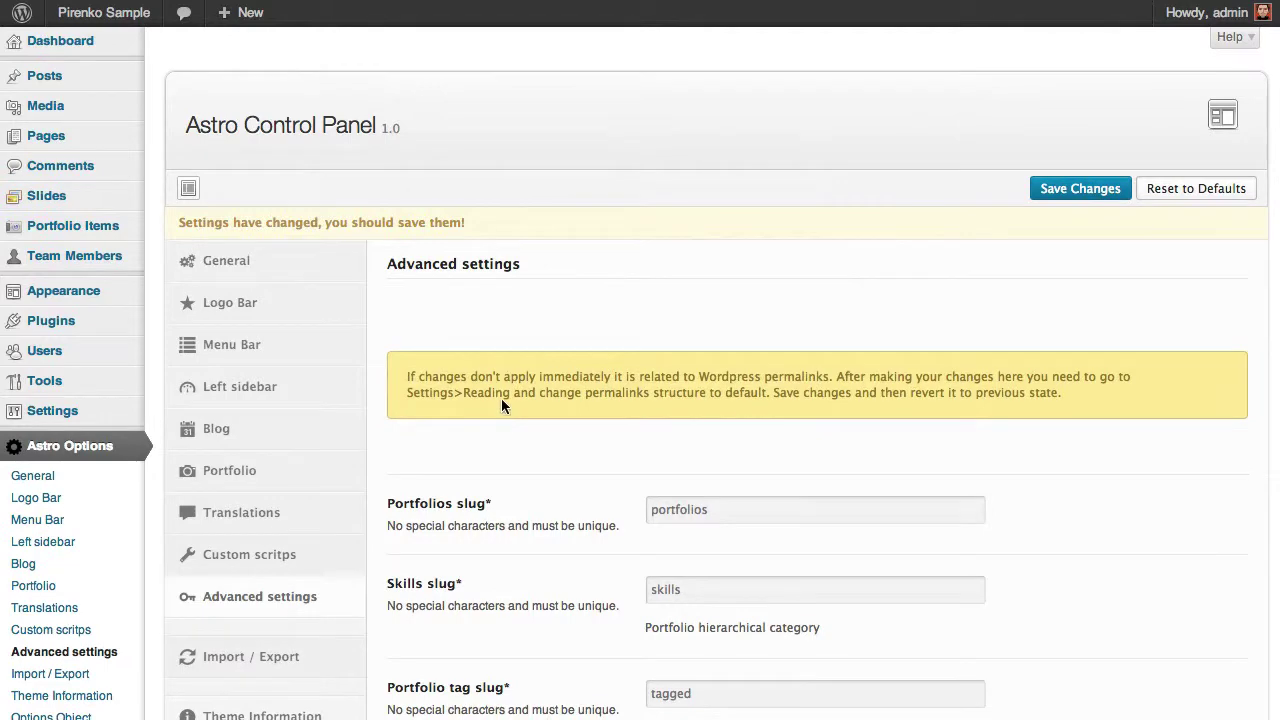
pyautogui.scroll(-8, 547, 363)
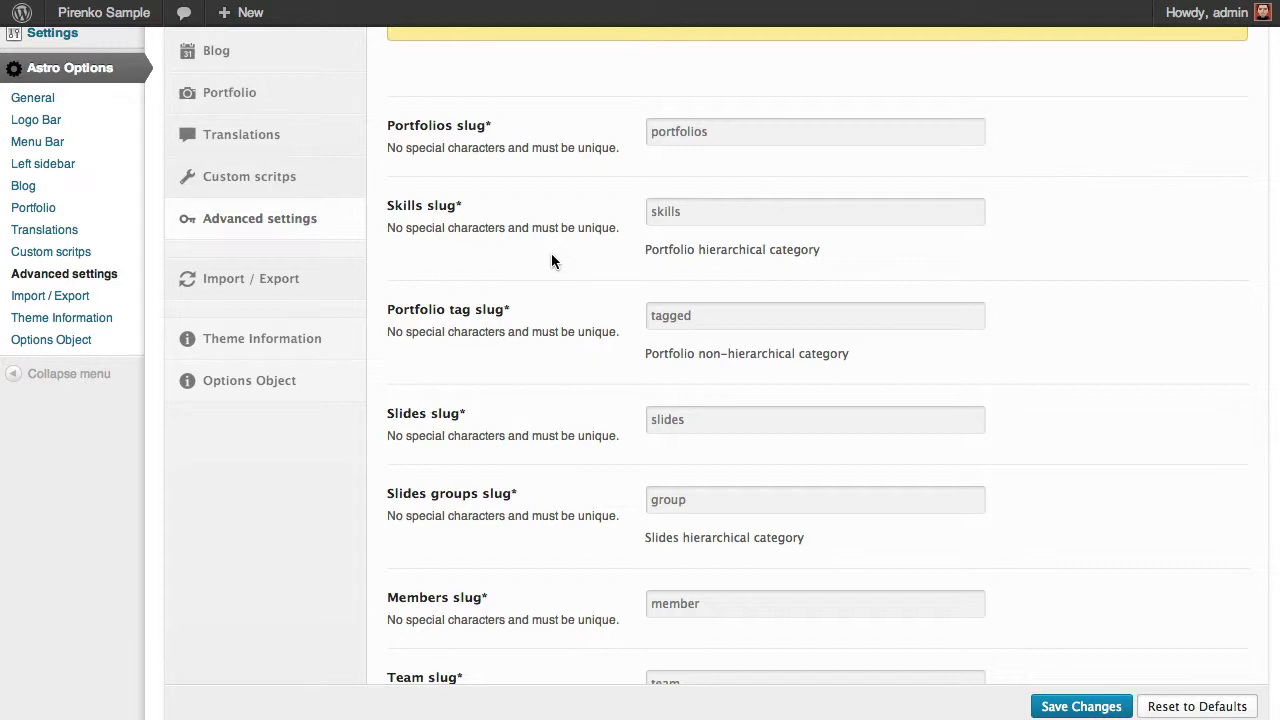
pyautogui.scroll(-4, 540, 265)
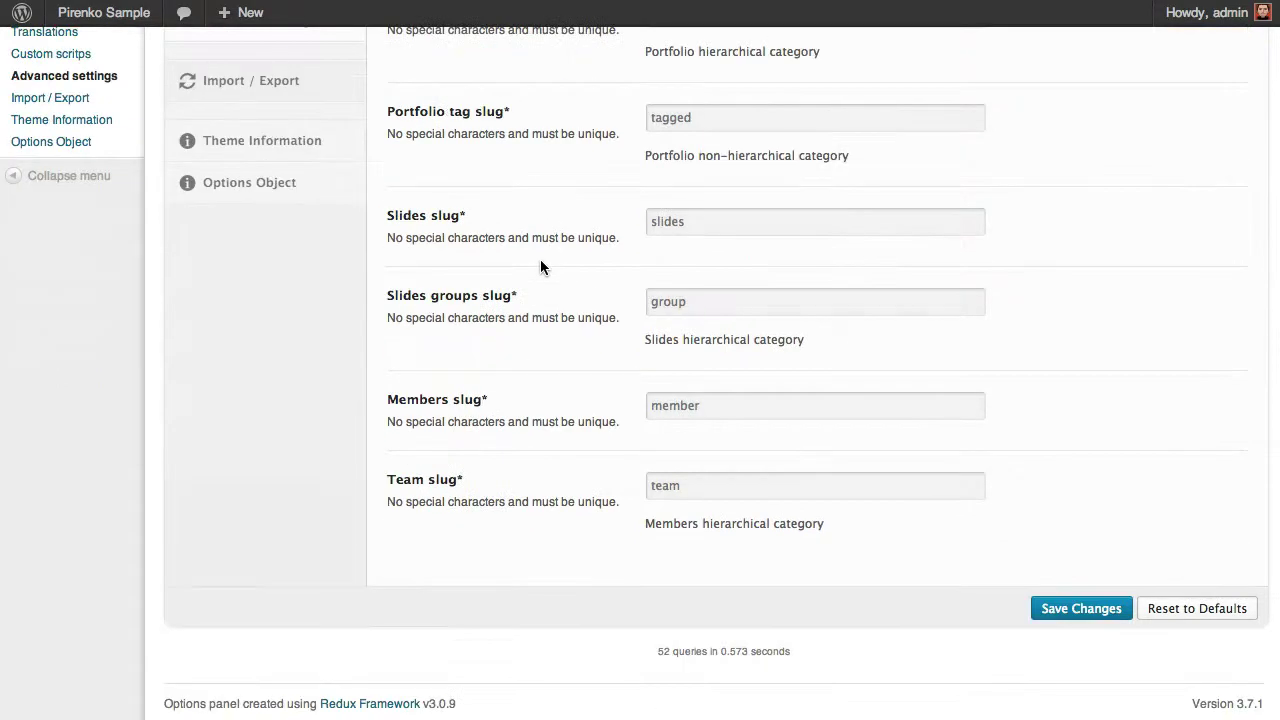
pyautogui.scroll(12, 540, 265)
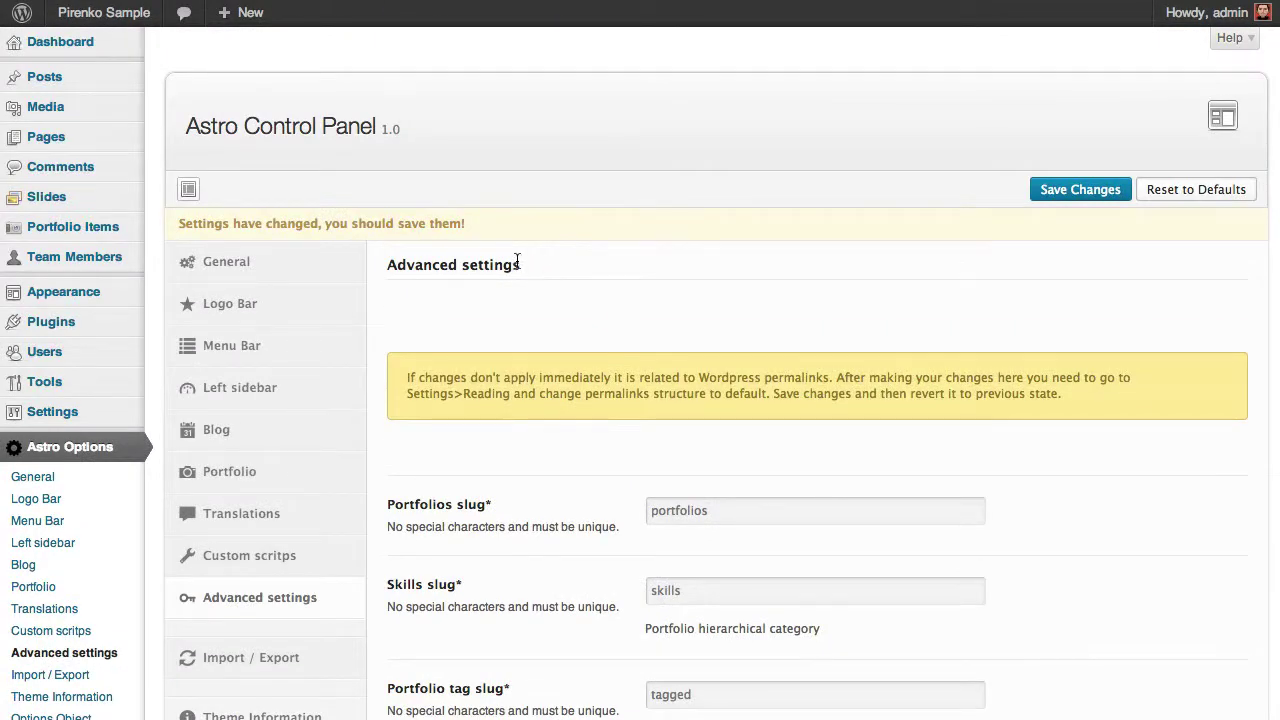